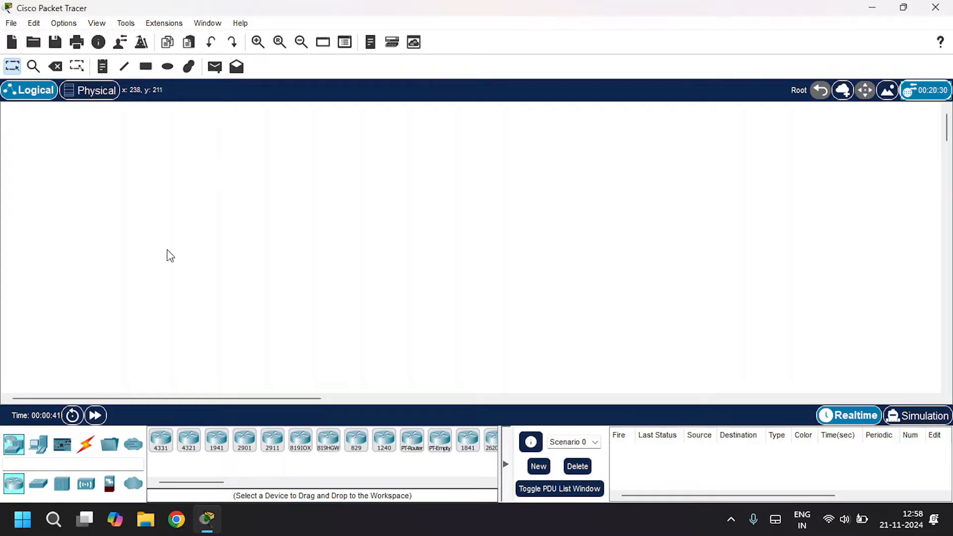
Place a generic PT-Switch in the upper middle of the empty logical workspace
click(38, 483)
click(189, 439)
click(431, 153)
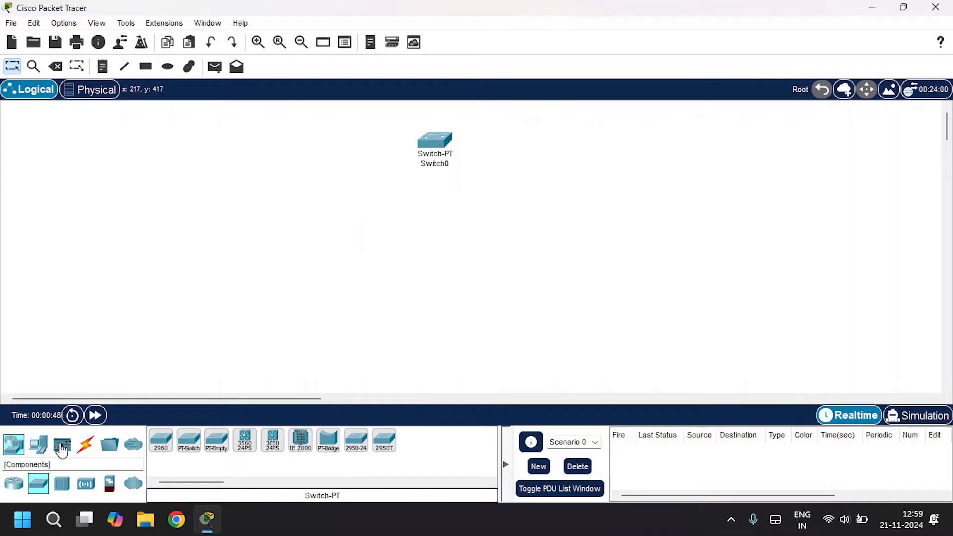
Place four PCs in a spaced horizontal row below the switch
click(40, 449)
click(162, 441)
click(214, 305)
click(163, 445)
double_click(339, 307)
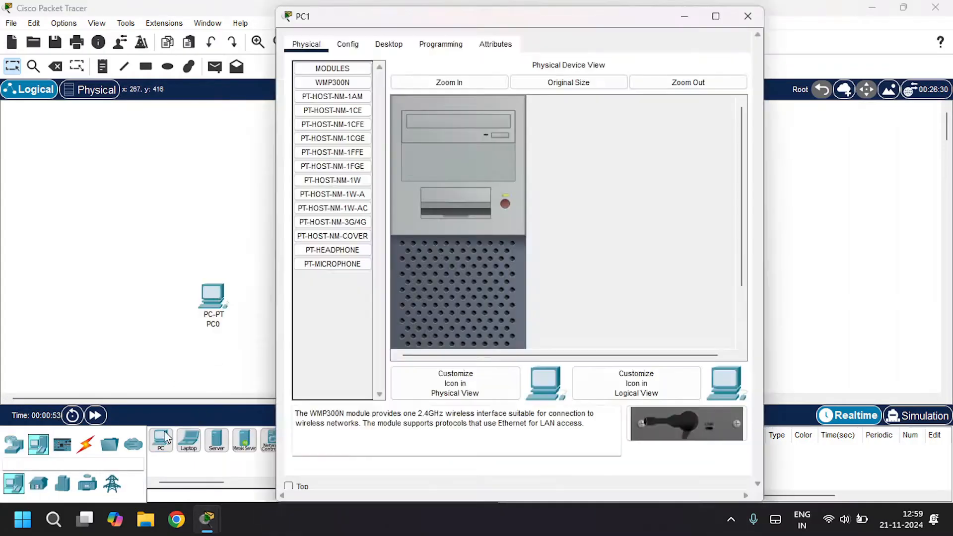
click(738, 17)
click(161, 443)
click(496, 291)
click(162, 441)
click(652, 291)
drag(515, 295, 522, 303)
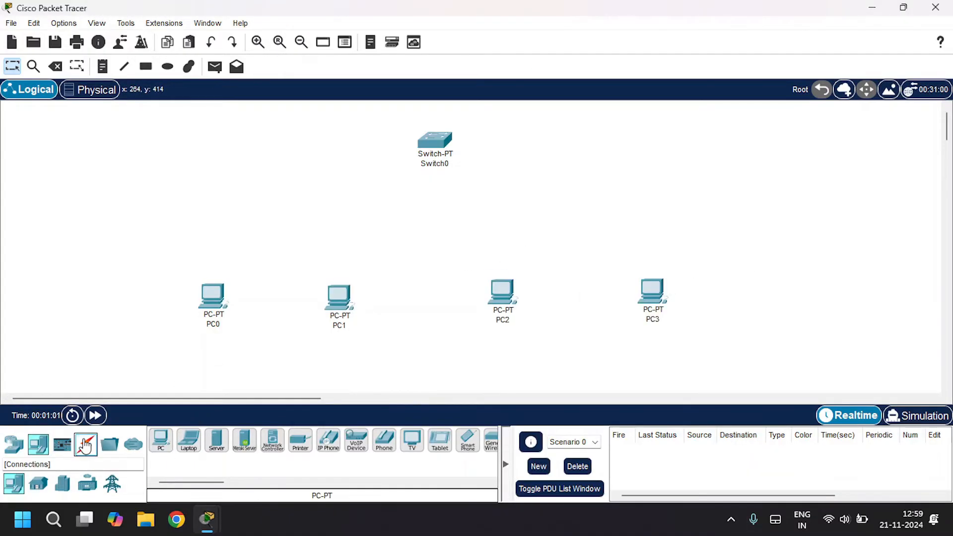
Connect PC0 and PC1 to Switch0 using the automatically chosen connection type
click(85, 444)
click(161, 441)
click(216, 292)
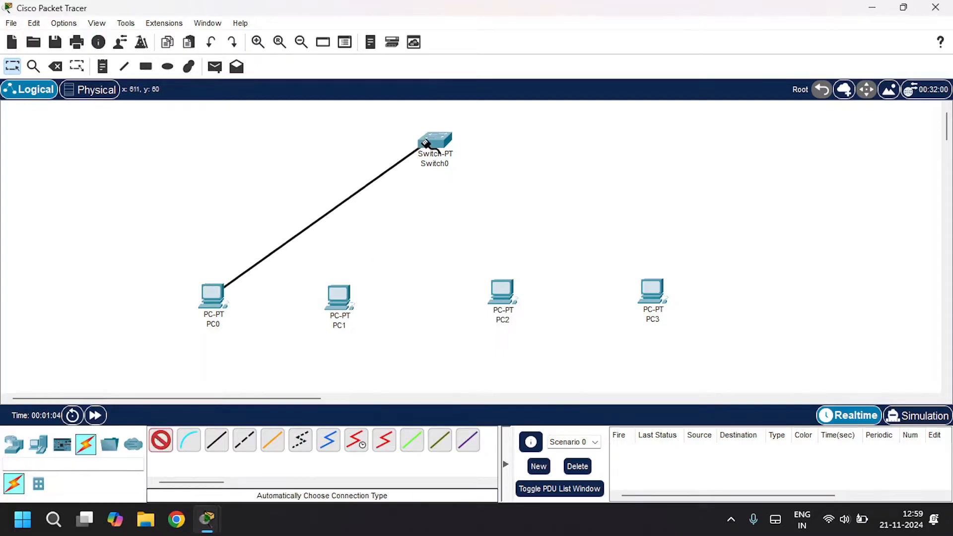
click(431, 144)
click(353, 298)
click(433, 142)
Connect PC2 and PC3 to Switch0 using the automatically chosen connection type
click(161, 440)
click(502, 293)
click(441, 142)
click(162, 440)
click(651, 292)
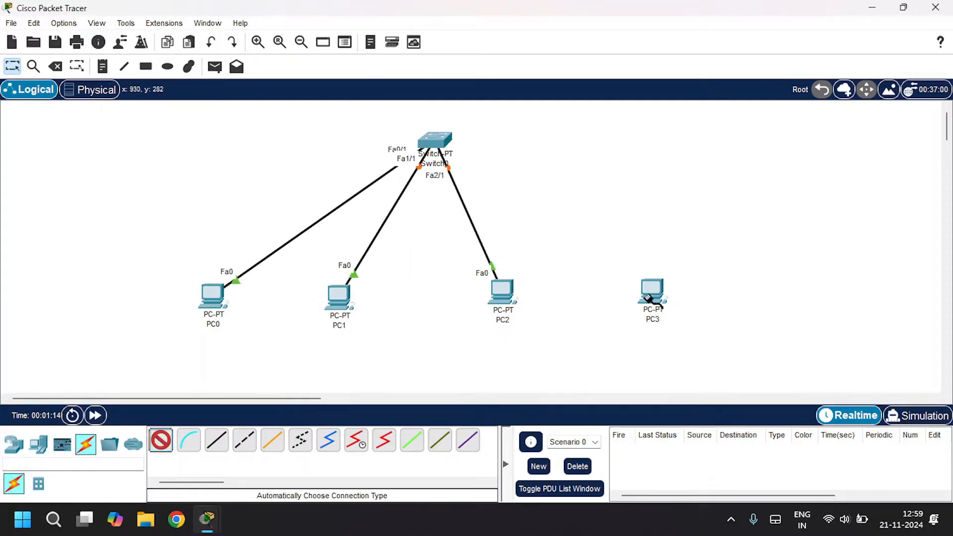
click(441, 138)
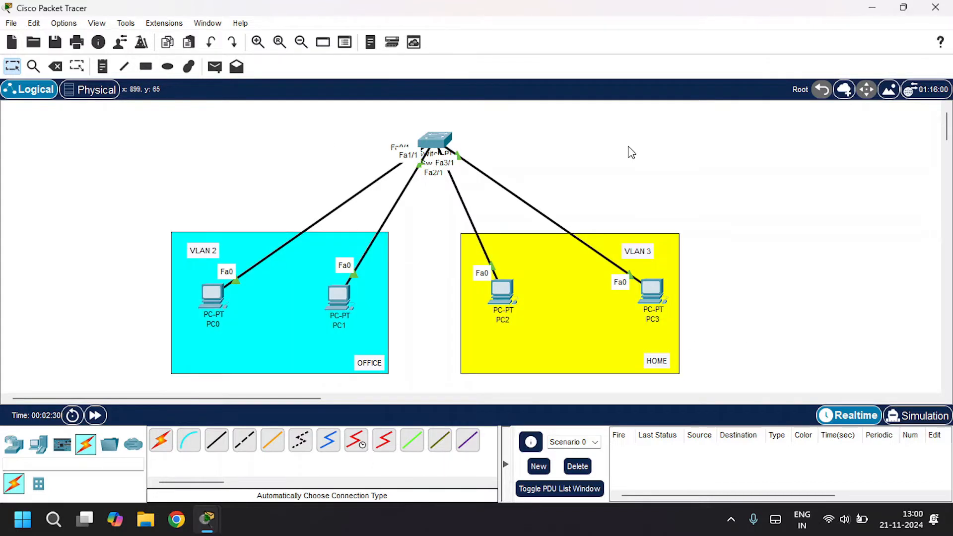
Give PC0 the static IPv4 address 192.168.1.1 with subnet mask 255.255.255.0
click(214, 306)
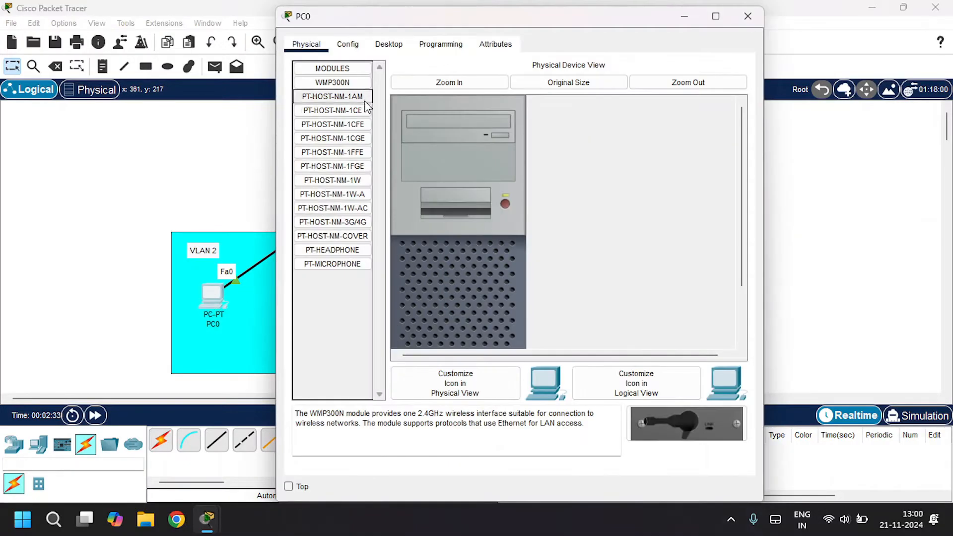
click(388, 44)
click(353, 88)
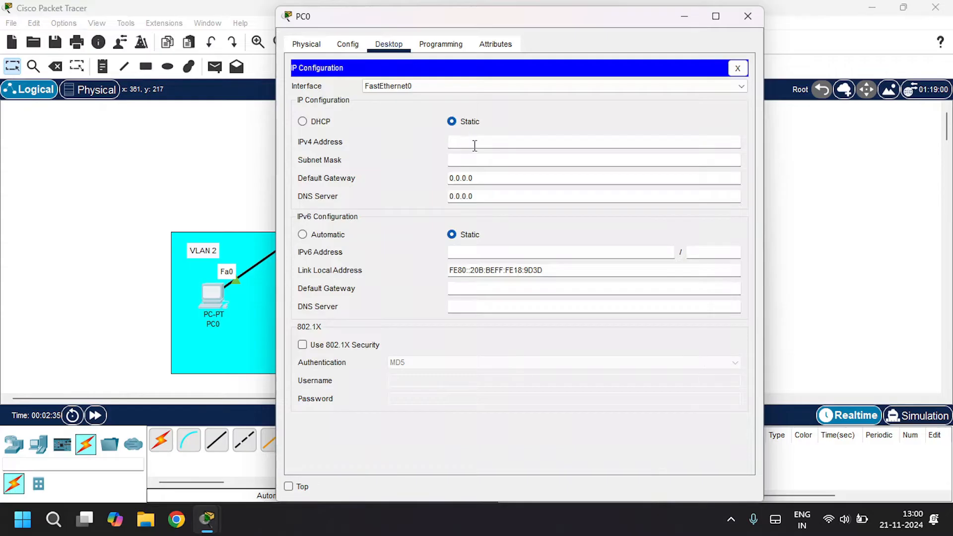
click(474, 147)
text(192.168.1.1)
key(Tab)
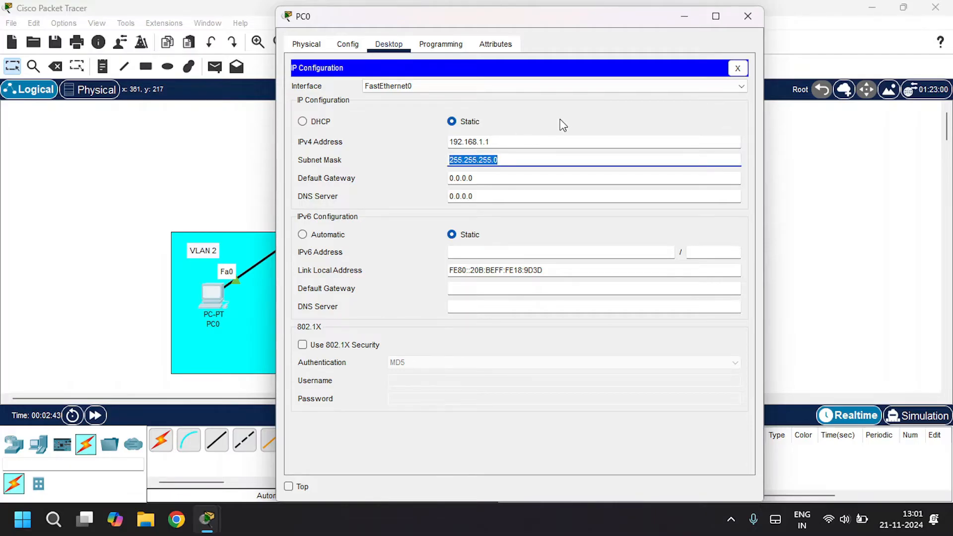
click(747, 16)
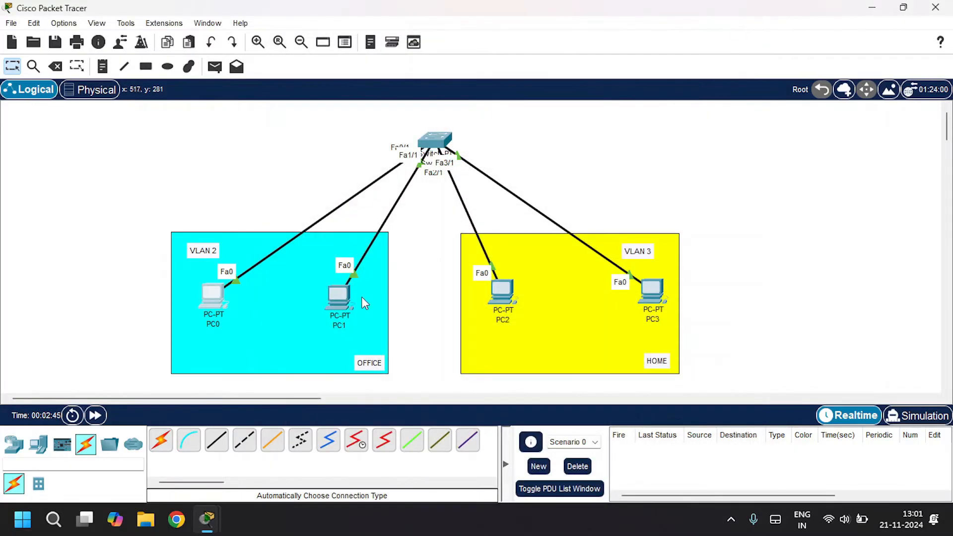
Give PC1 the static IPv4 address 192.168.1.2 with subnet mask 255.255.255.0
click(339, 296)
click(389, 45)
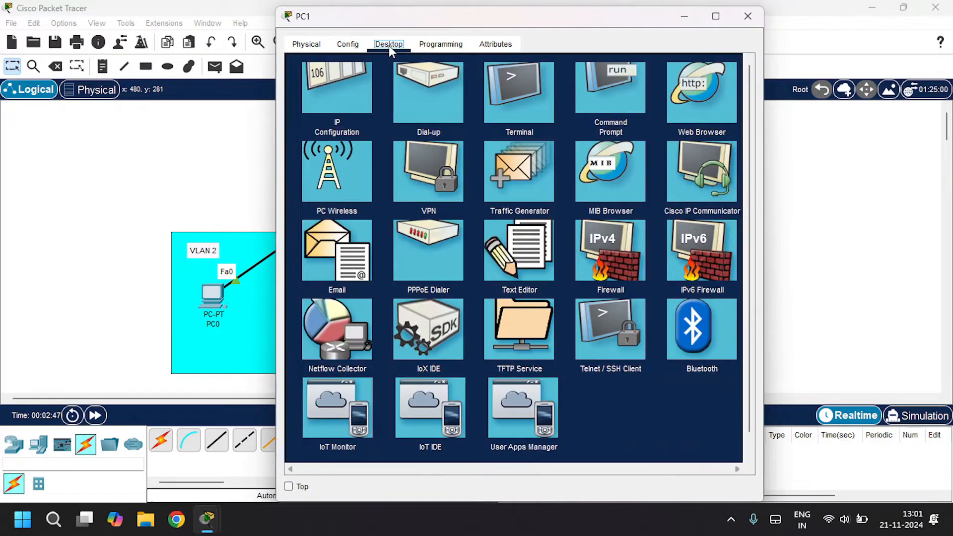
click(335, 116)
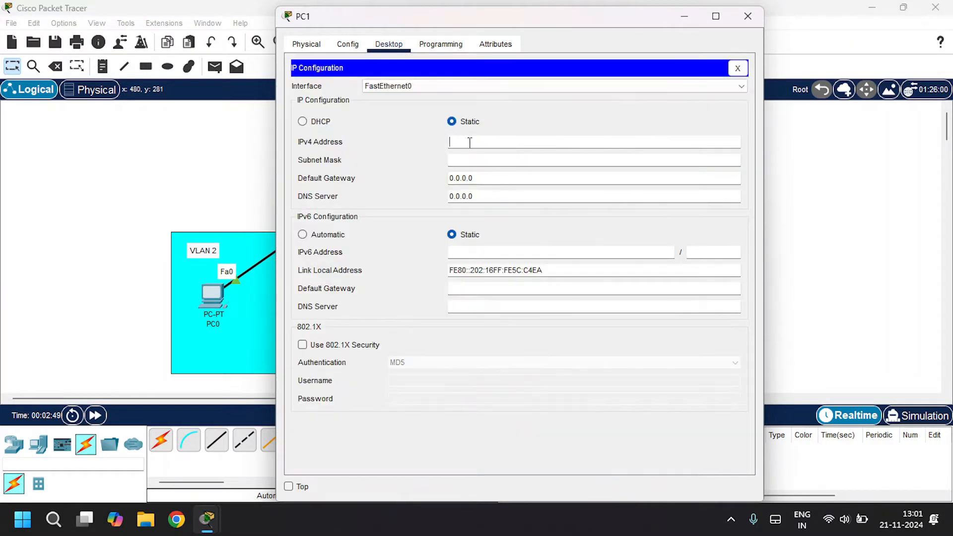
text(192.168.1.2)
key(Tab)
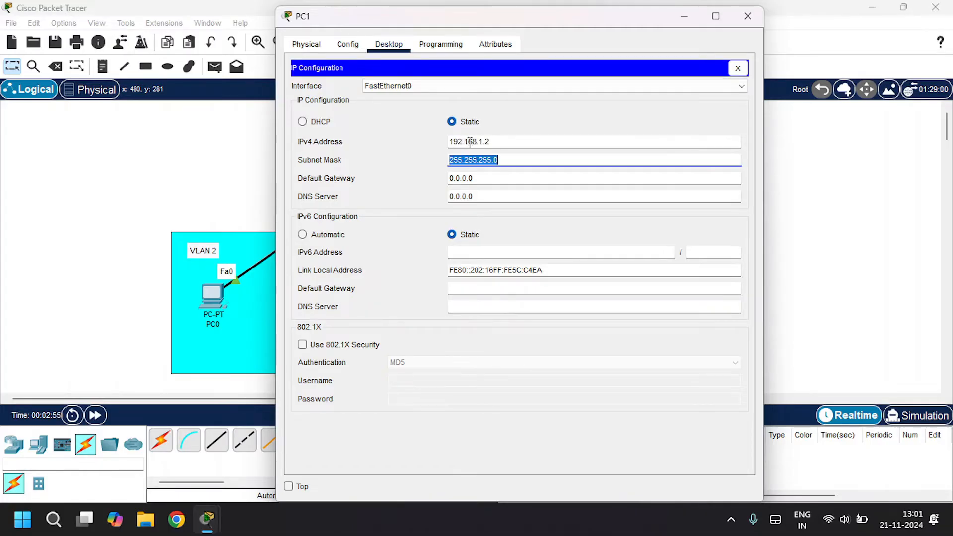
click(741, 18)
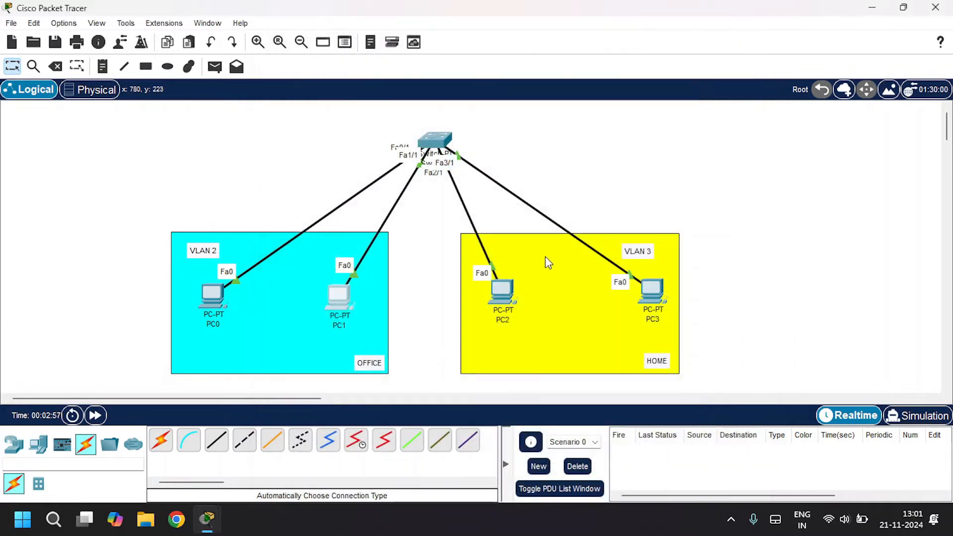
Give PC2 the static IPv4 address 192.168.1.3 with subnet mask 255.255.255.0
click(502, 292)
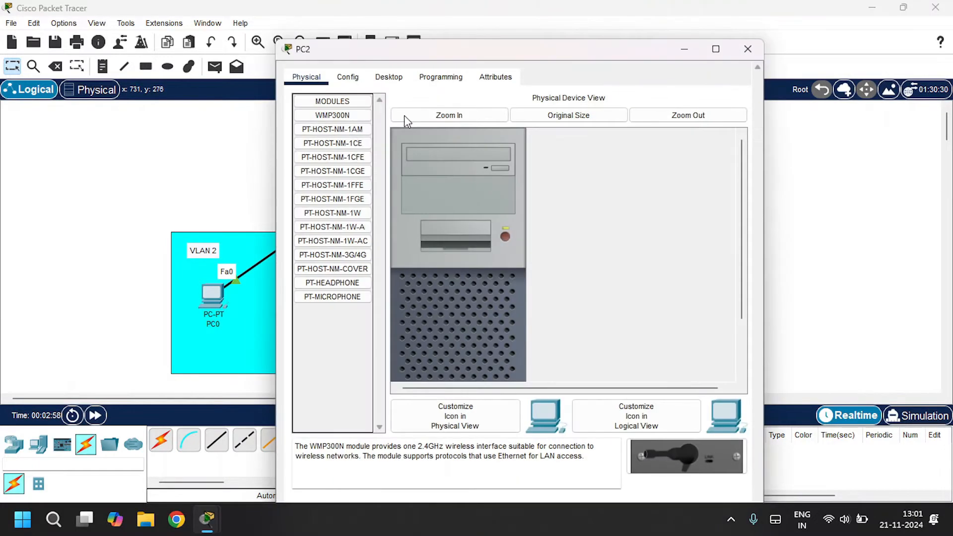
click(387, 76)
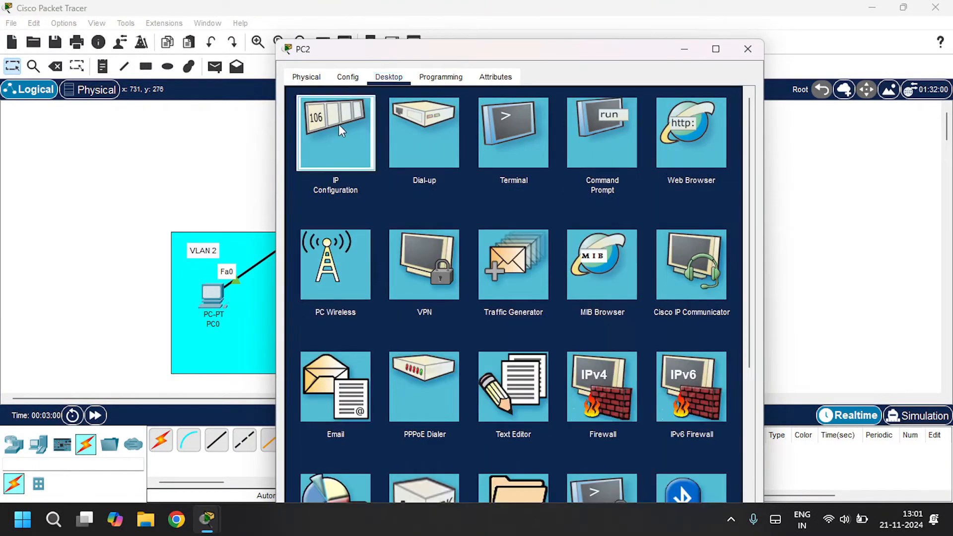
click(358, 133)
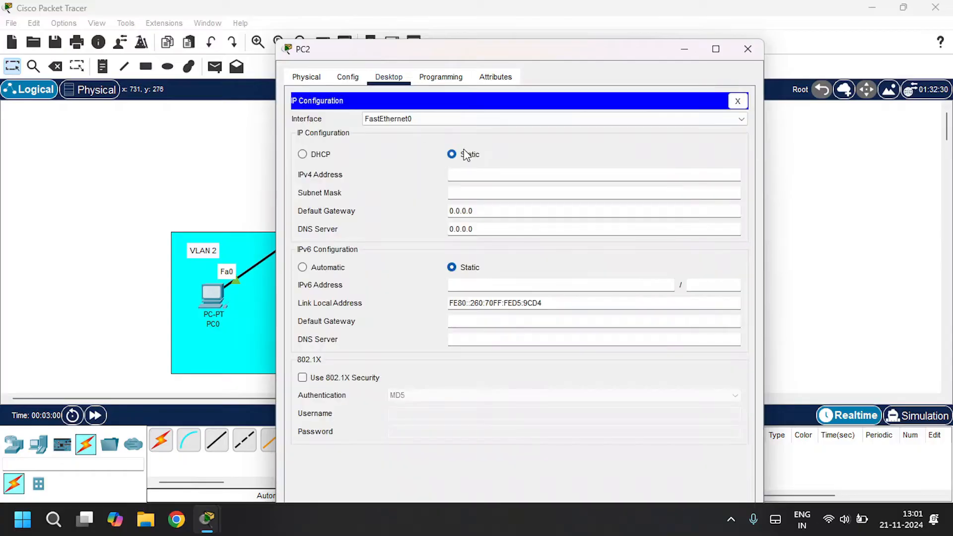
click(471, 177)
text(192.168.1.3)
click(518, 189)
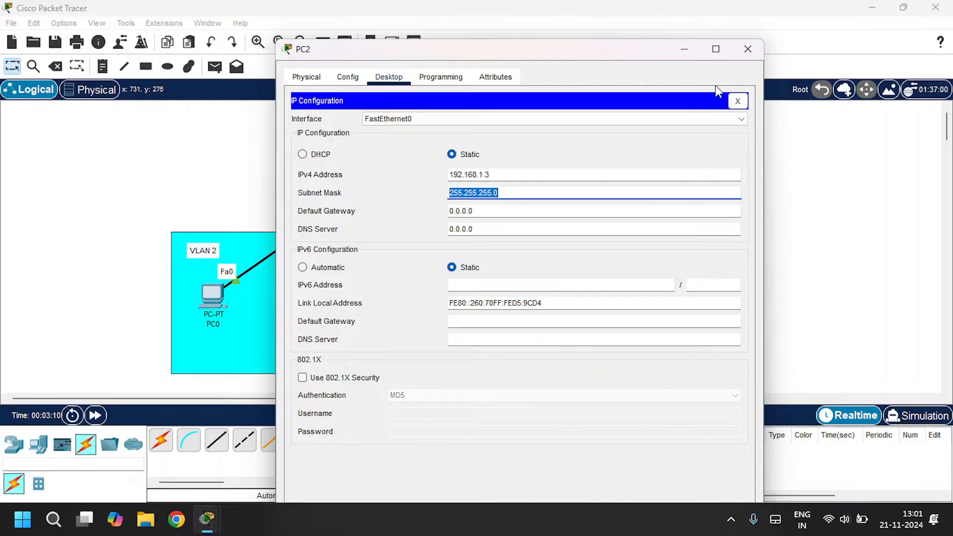
click(748, 49)
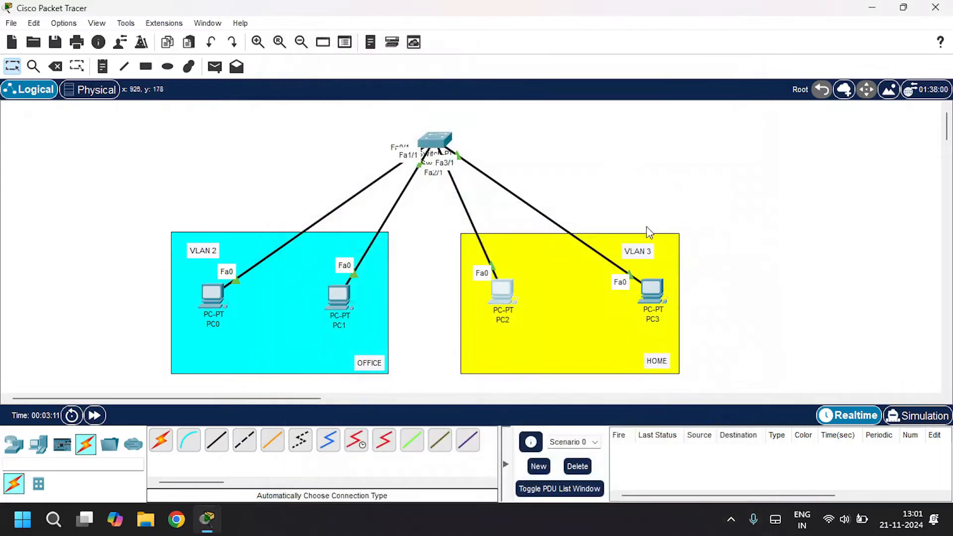
Give PC3 the static IPv4 address 192.168.1.4 with subnet mask 255.255.255.0
click(651, 290)
click(383, 43)
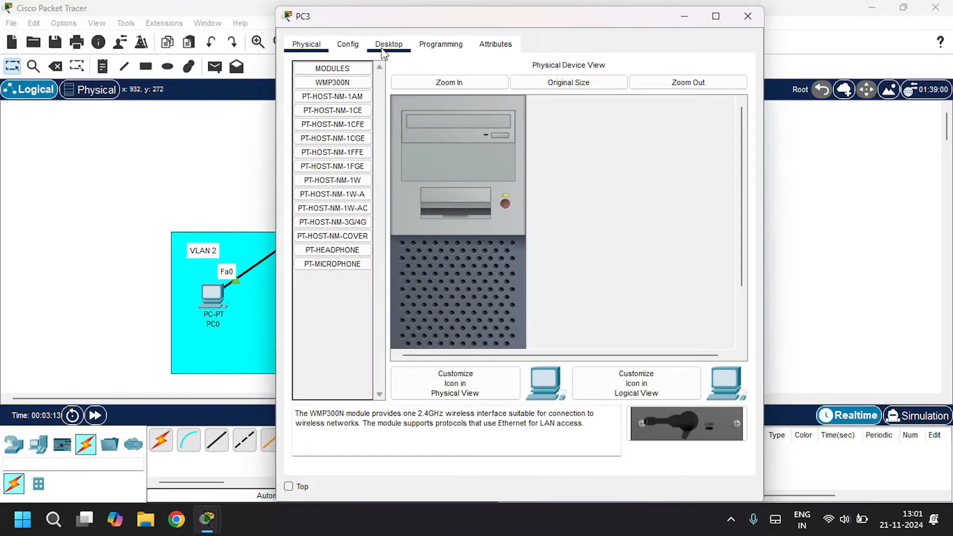
click(356, 94)
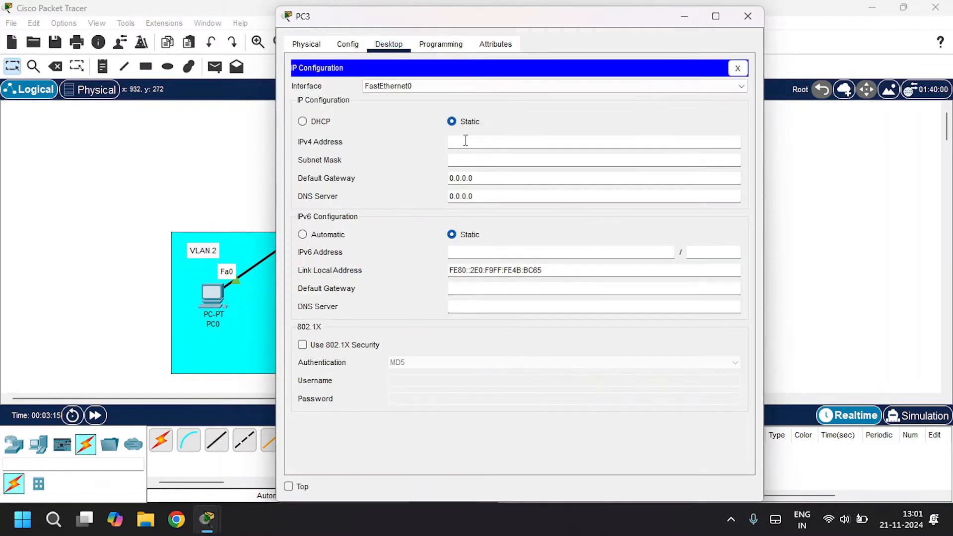
text(192.168.1.4)
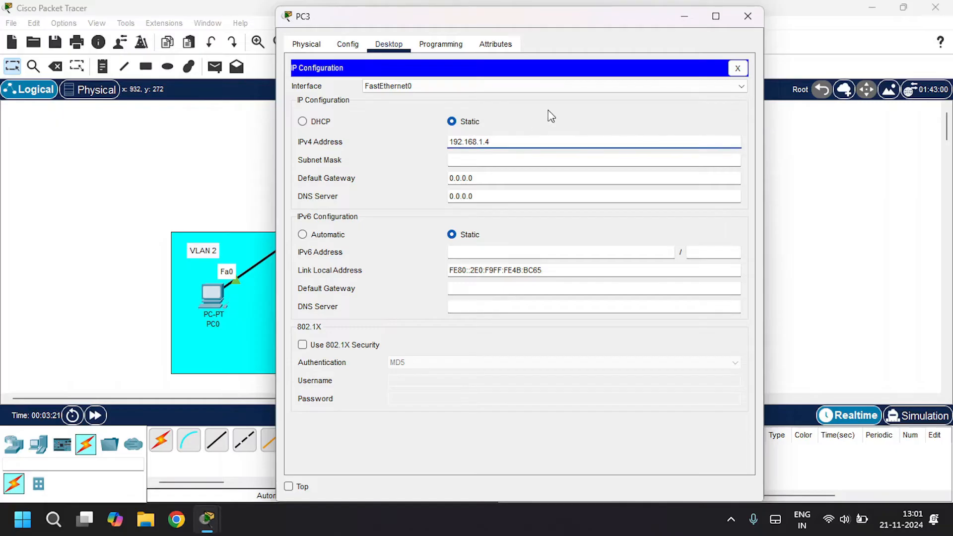
key(Tab)
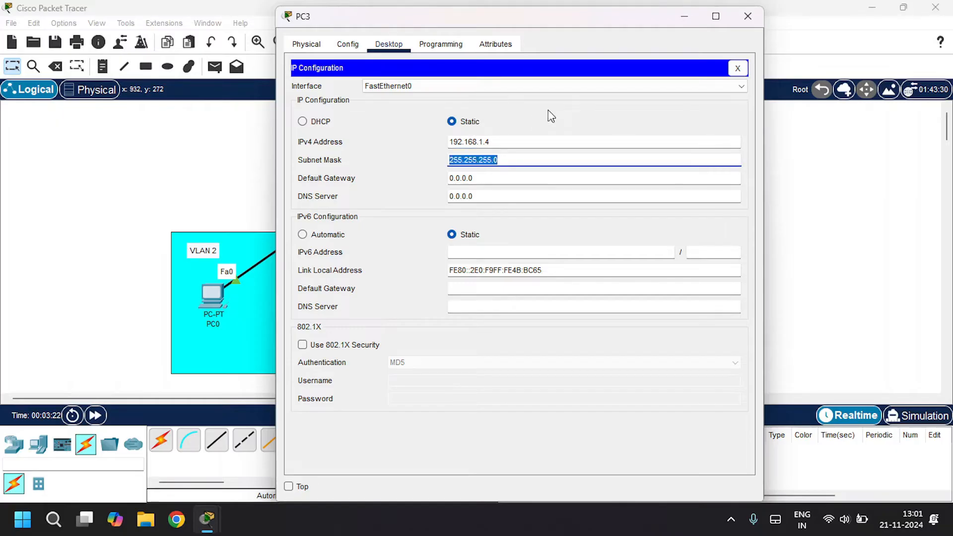
click(747, 16)
Test connectivity within each group by sending a simple PDU from PC0 to PC1 and another from PC2 to PC3
key(p)
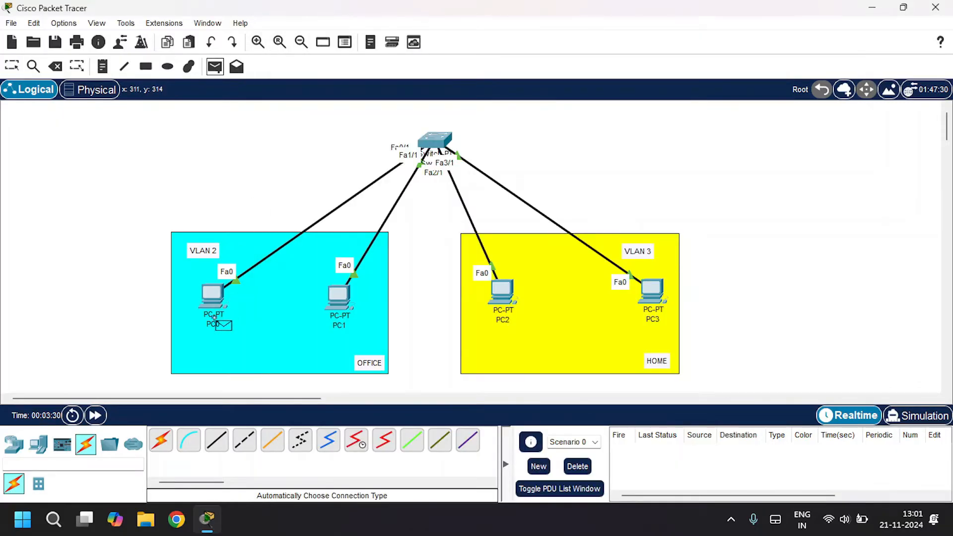
click(215, 305)
click(327, 299)
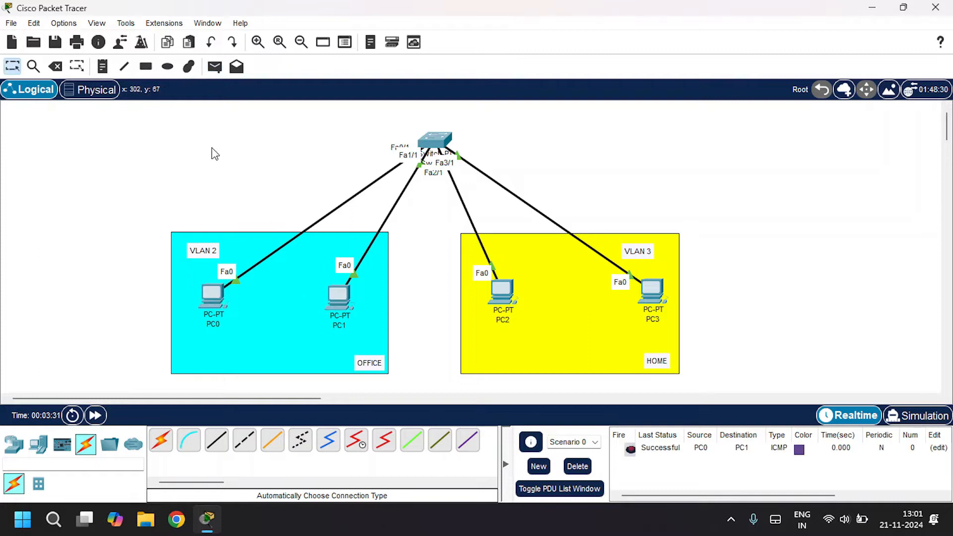
click(215, 68)
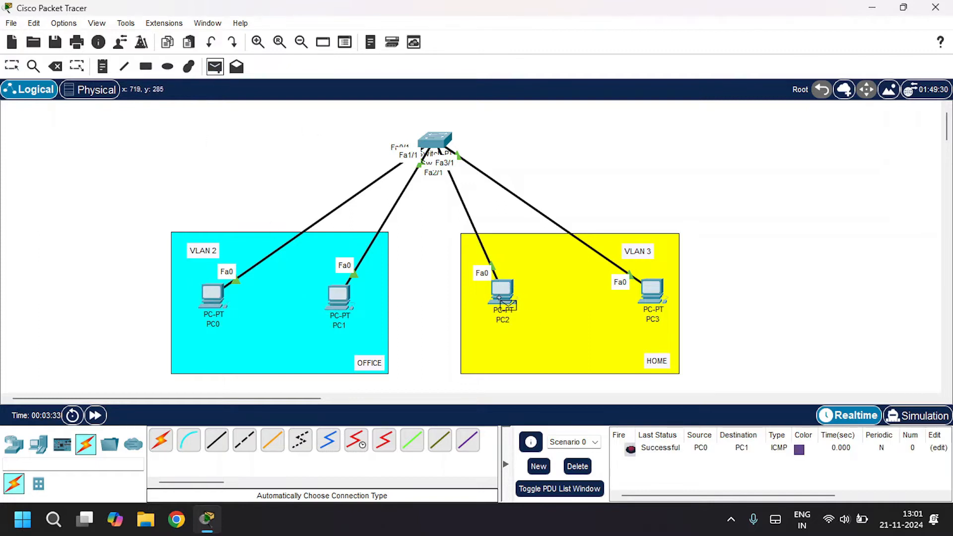
click(502, 293)
click(650, 298)
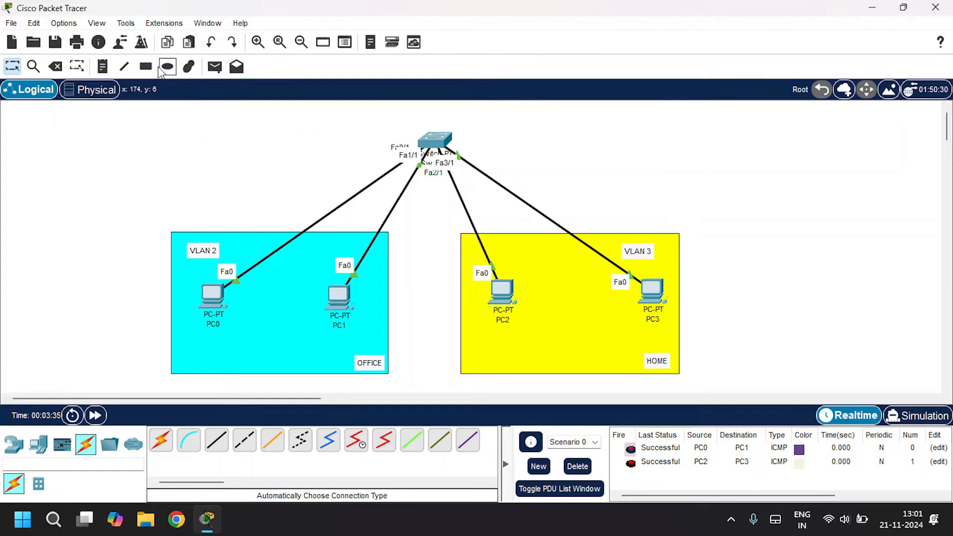
Test connectivity between the groups with a simple PDU from PC1 to PC2, and delete the scenario's test PDUs
click(215, 66)
click(339, 294)
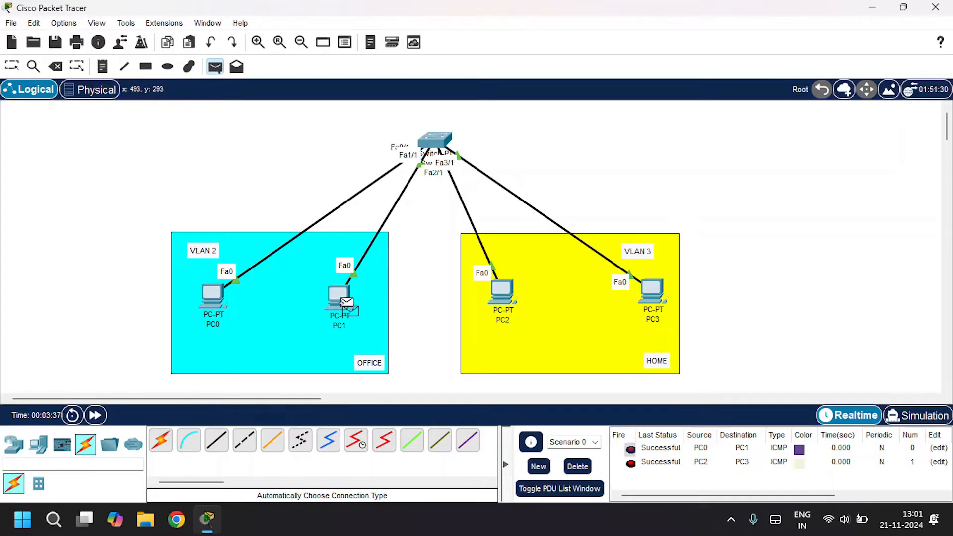
click(502, 292)
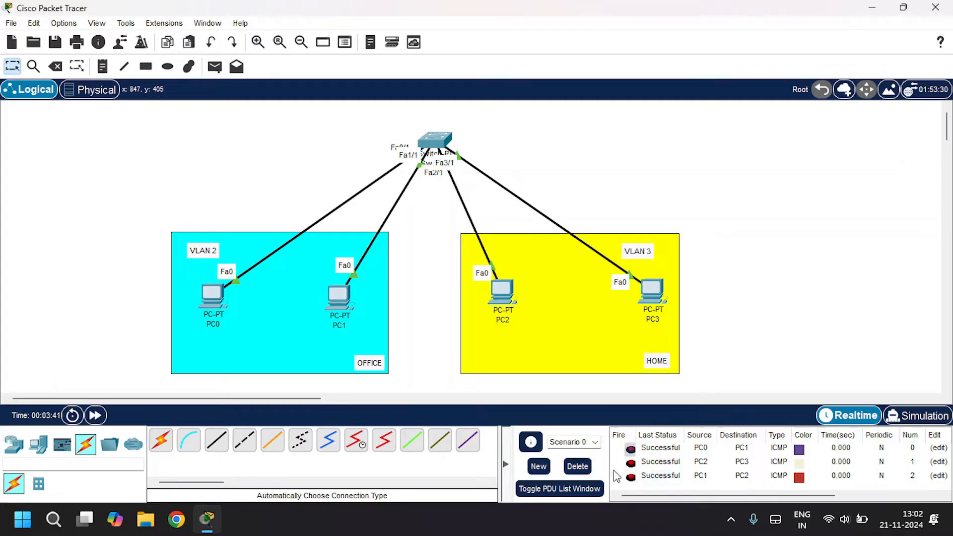
click(577, 466)
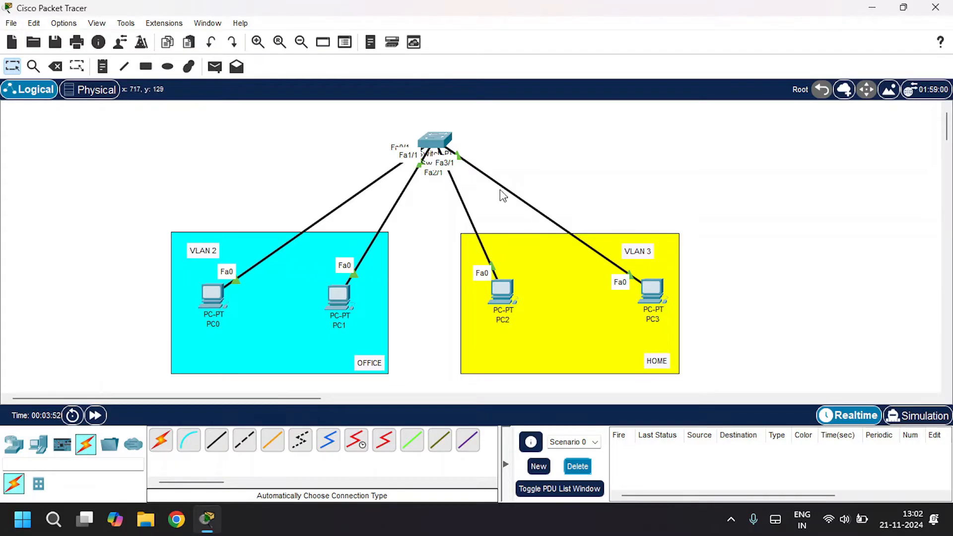
Open Switch0's command-line interface and enter privileged mode with the enable command
mouse_move(439, 142)
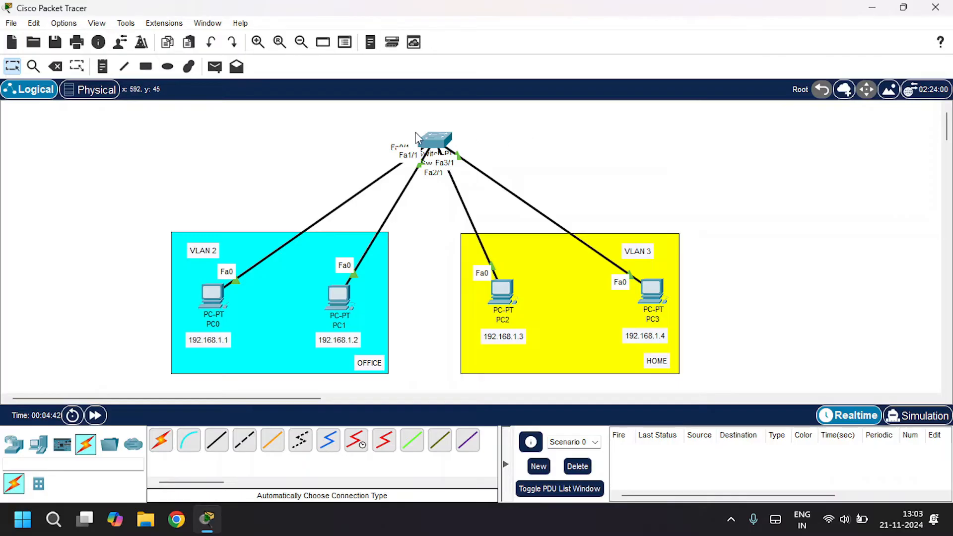
click(436, 142)
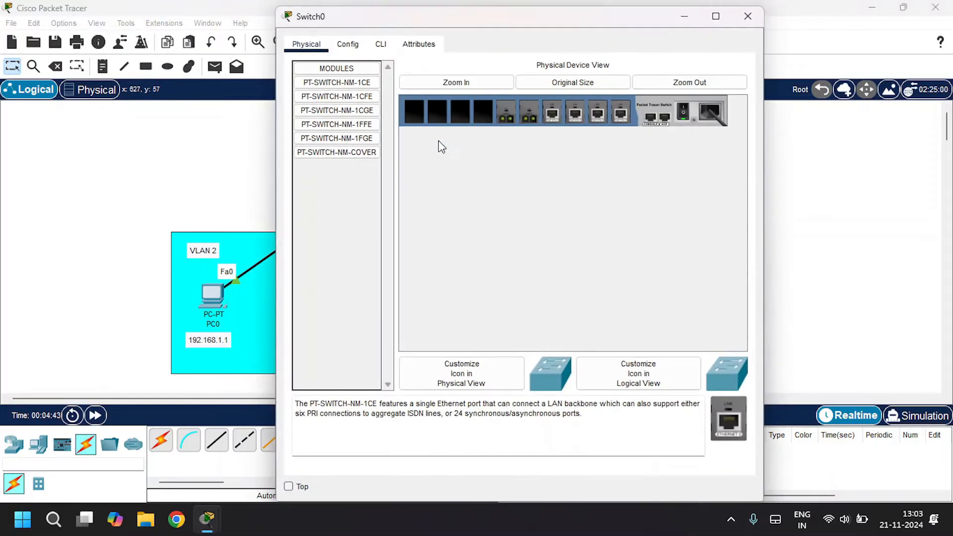
click(381, 47)
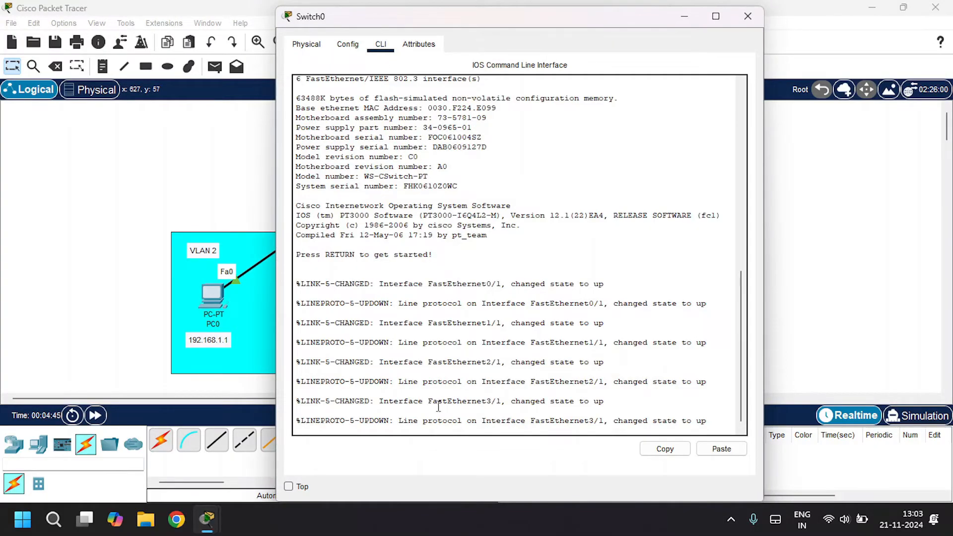
key(Return)
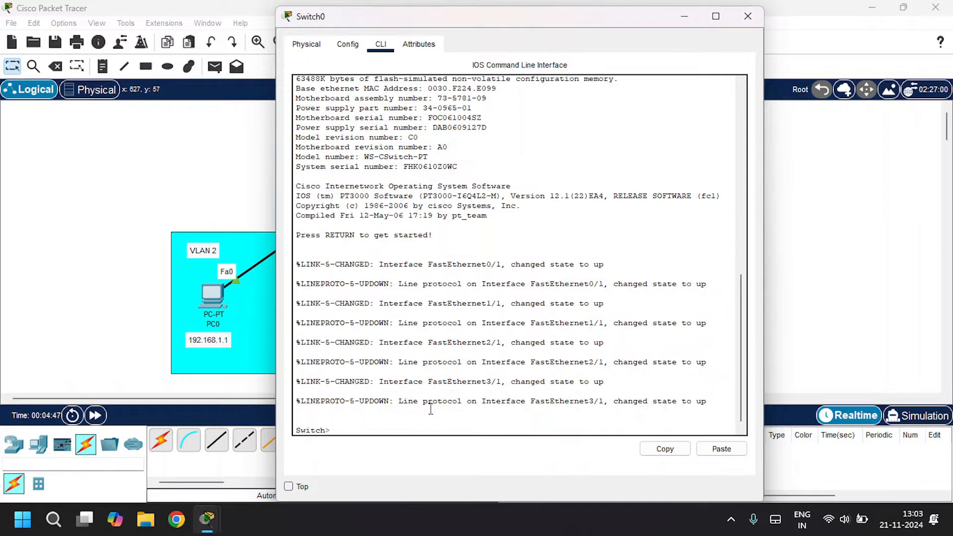
text(enable)
key(Return)
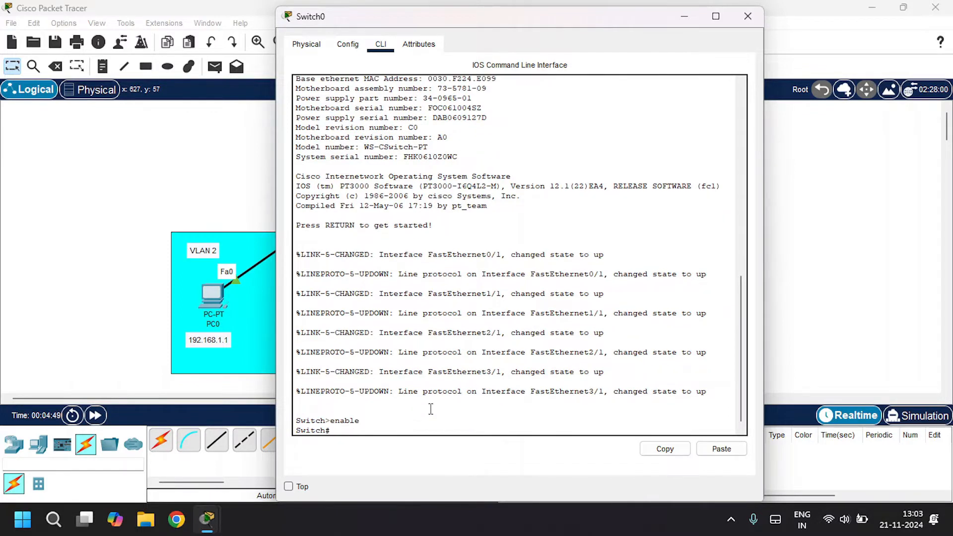
Enter global configuration mode on the switch, create VLAN 2 with the name office, and exit its VLAN configuration
text(config t)
key(Return)
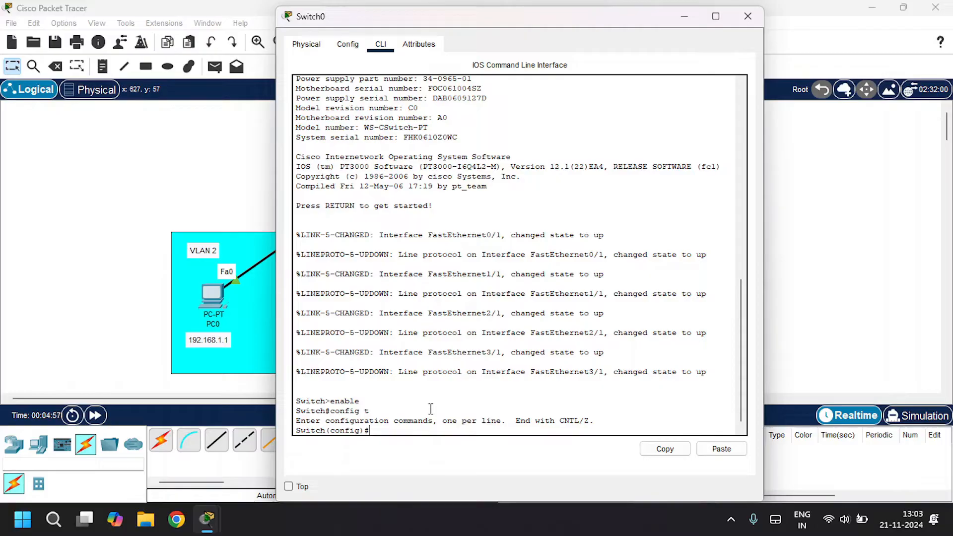
text(vlan 2)
key(Return)
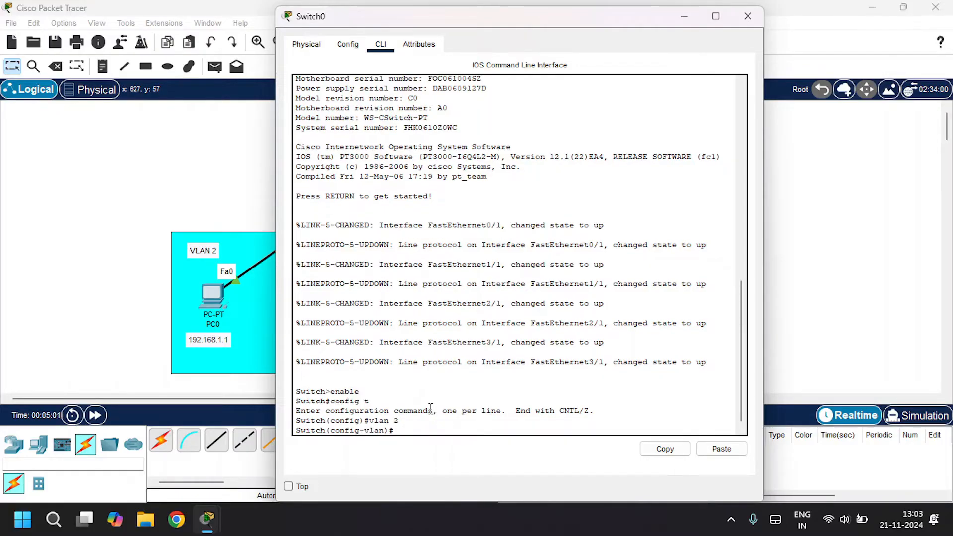
text(office)
key(Return)
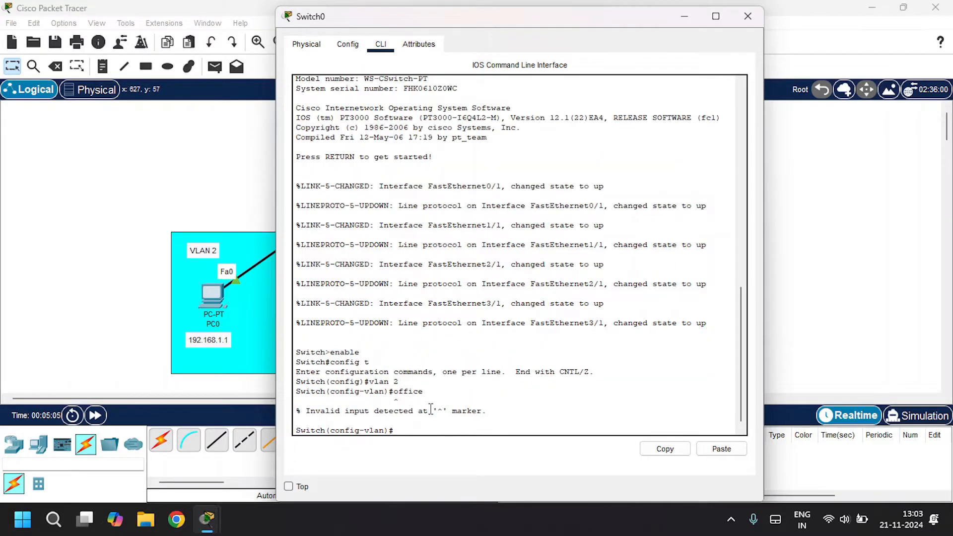
text(name office)
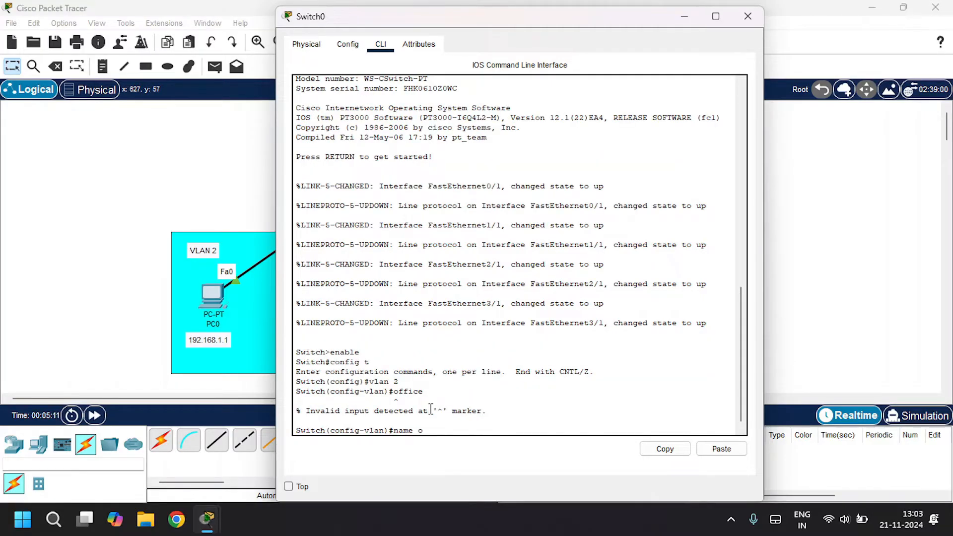
key(Return)
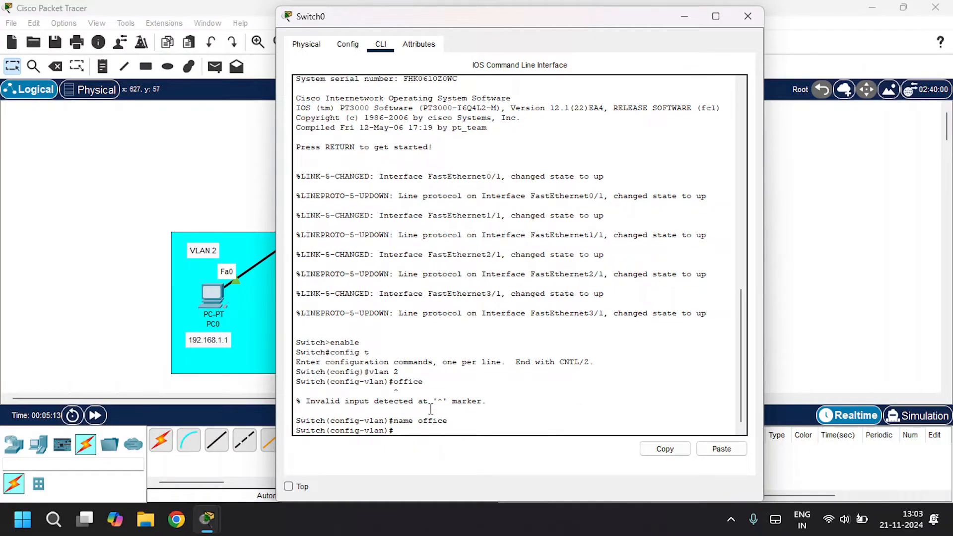
text(exit)
key(Return)
Create VLAN 3 with the name home and return to global configuration mode
text(v)
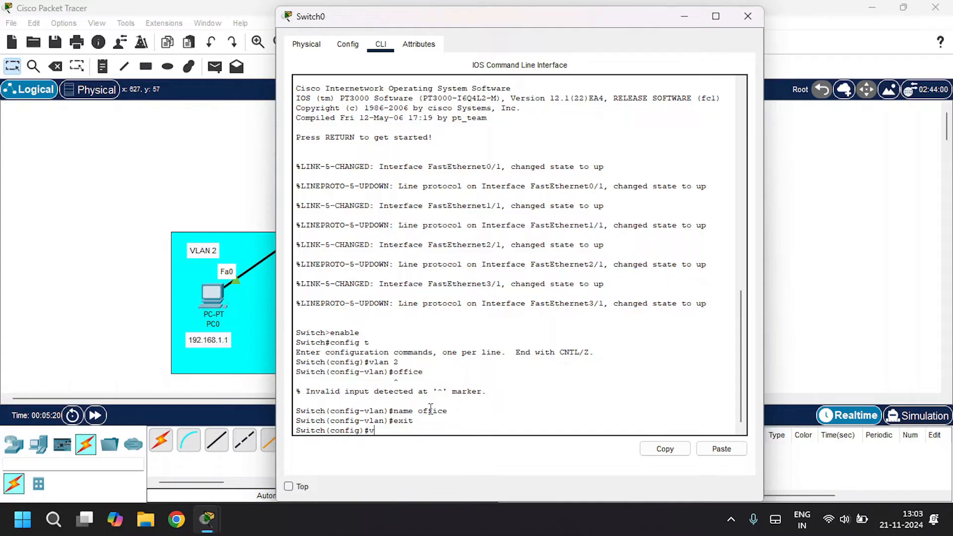
text(lan 3)
key(Return)
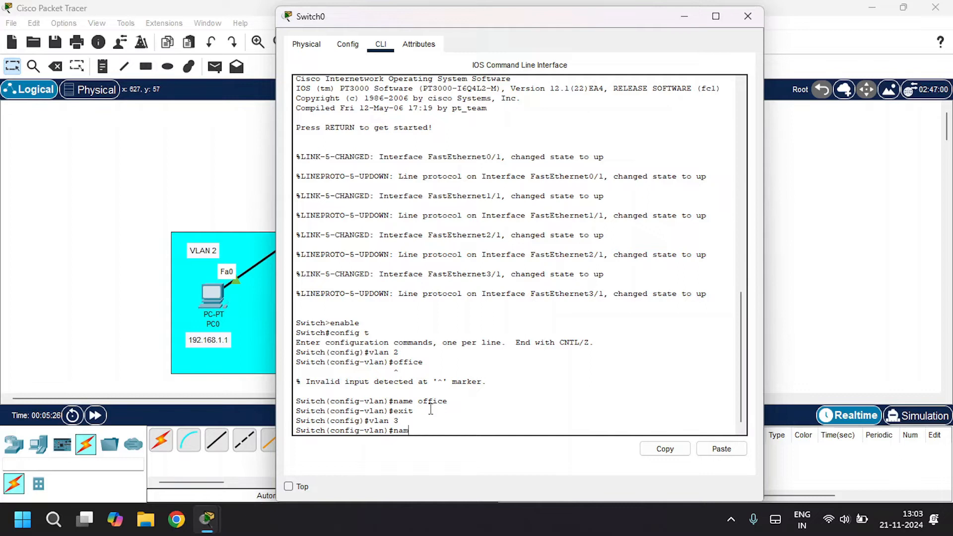
text(name home)
key(Return)
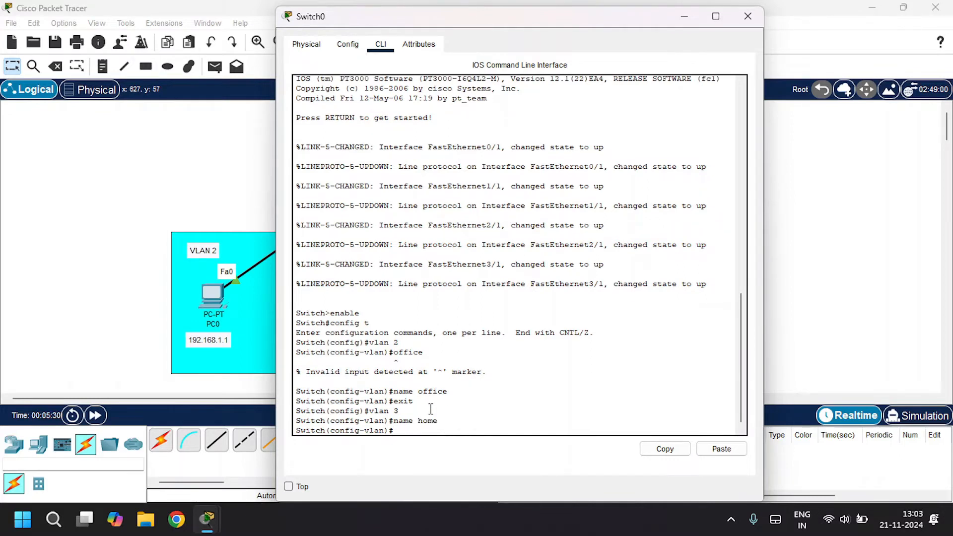
text(exit)
key(Return)
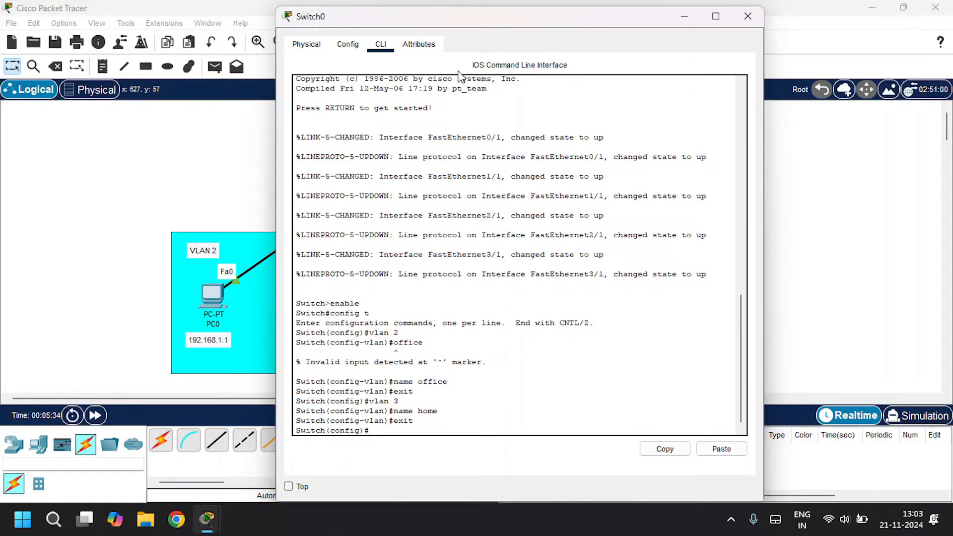
Switch the preference for always showing port labels in the logical workspace off and back on
drag(456, 15, 424, 295)
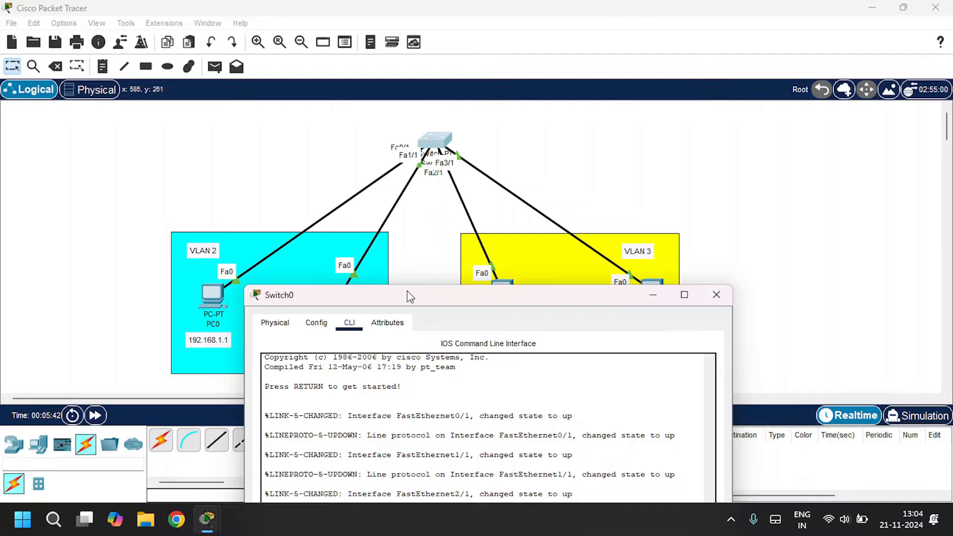
drag(404, 299, 400, 325)
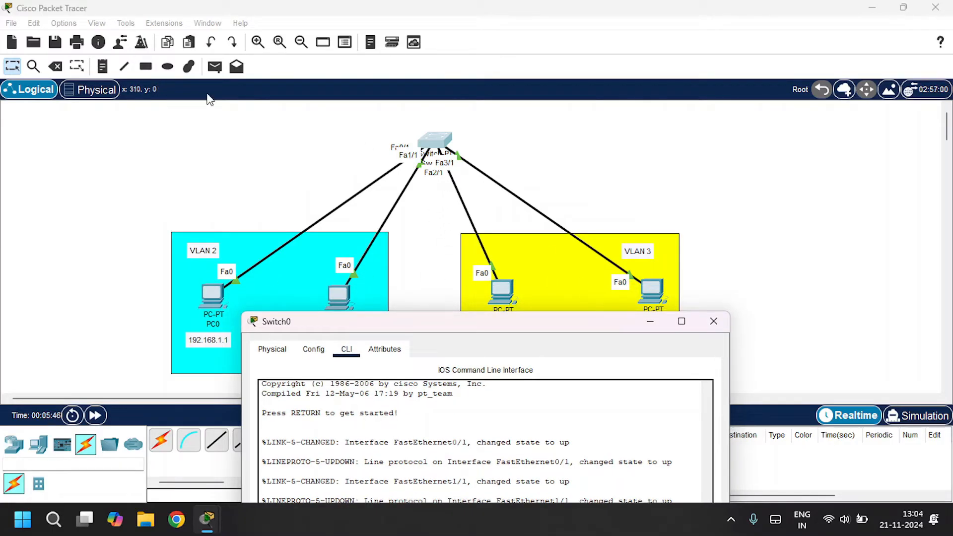
click(65, 24)
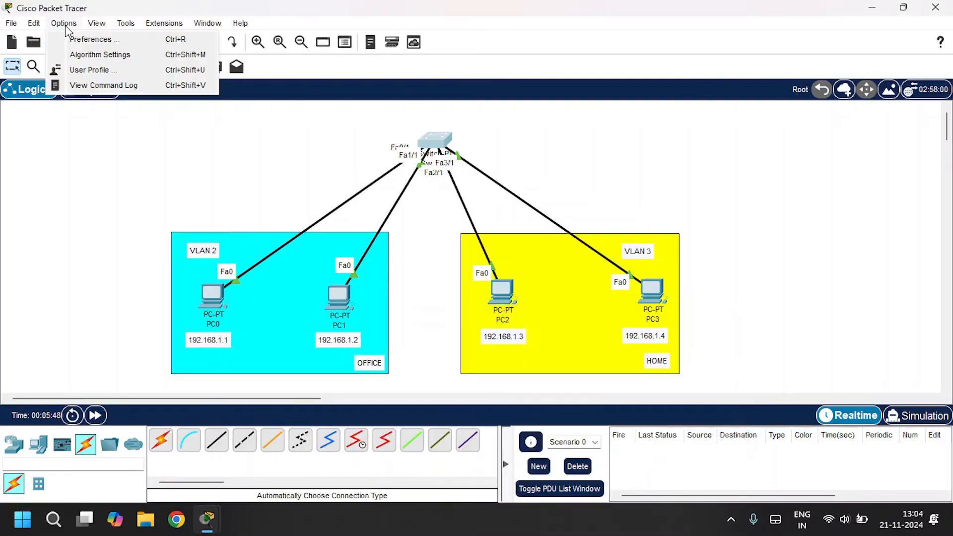
click(73, 44)
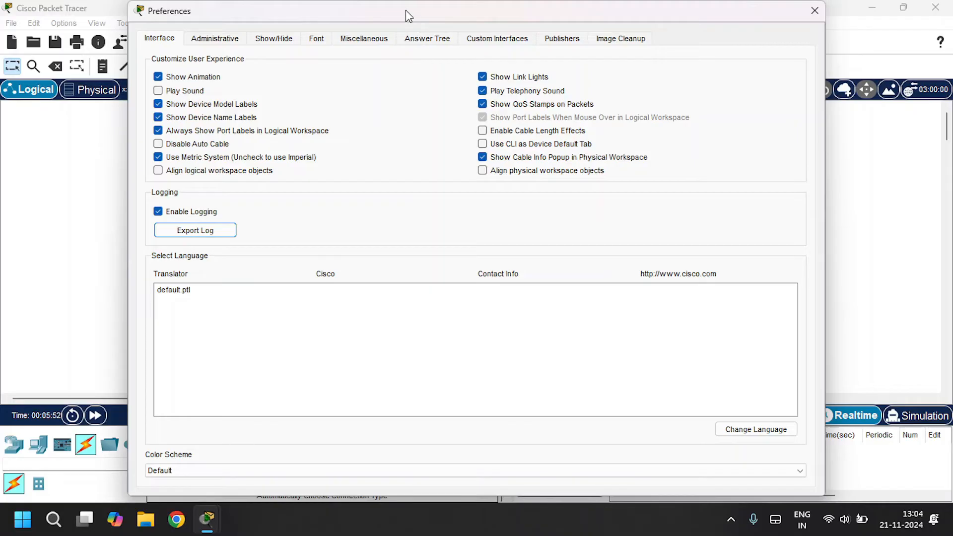
drag(406, 10, 405, 299)
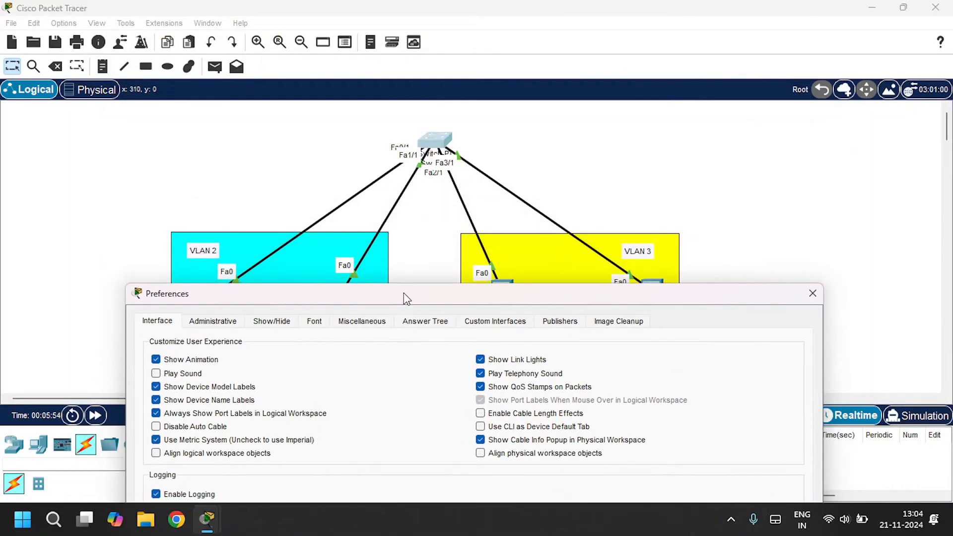
click(160, 415)
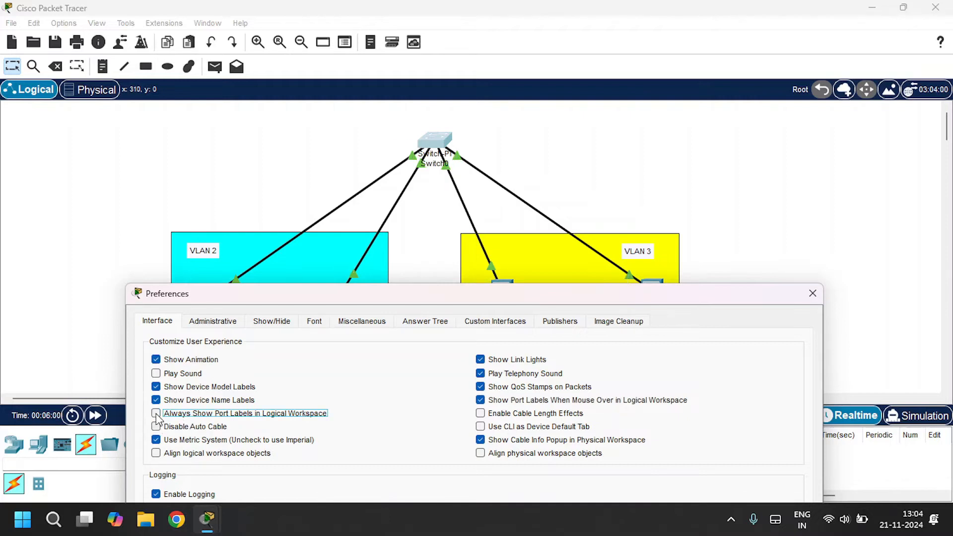
click(157, 414)
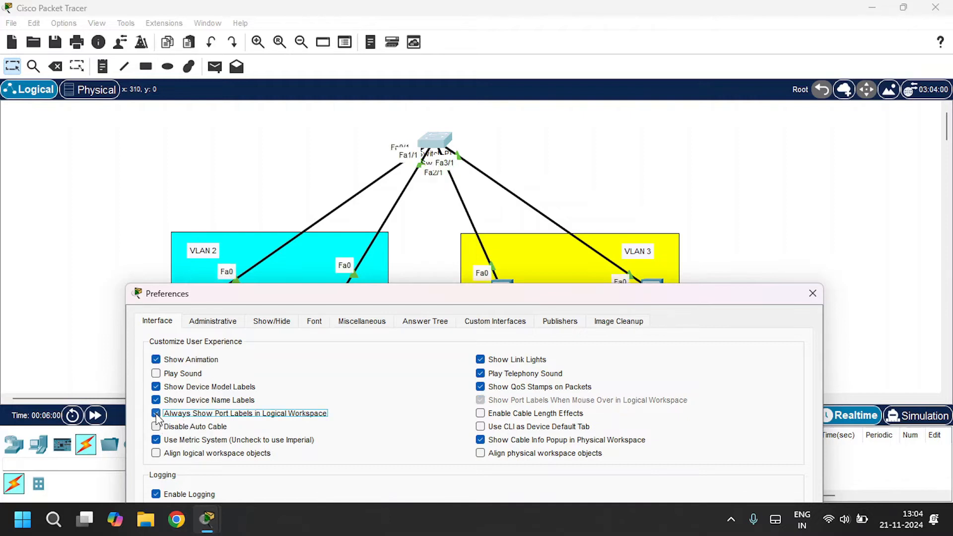
click(812, 294)
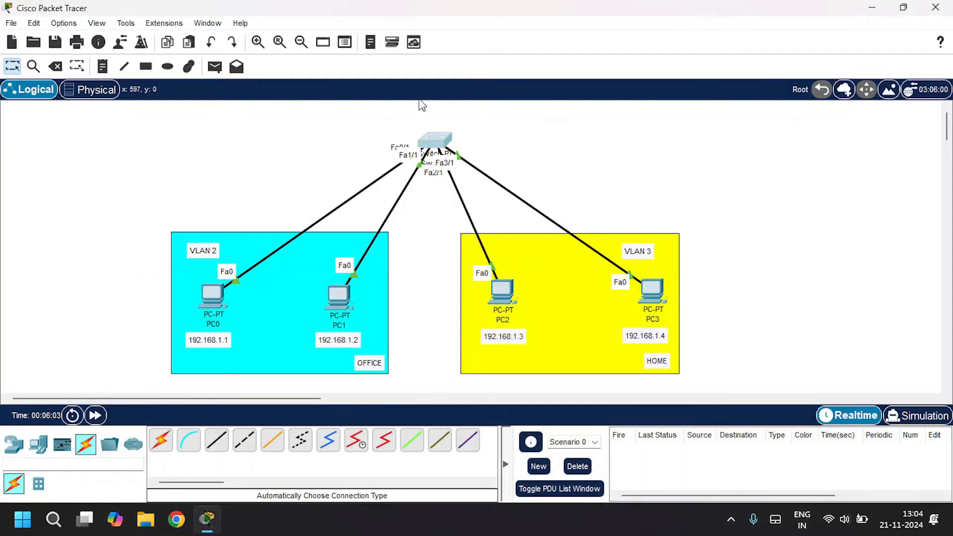
Reopen Switch0's command line, assign interface fastEthernet 0/1 to access VLAN 2, and exit the interface configuration
click(432, 143)
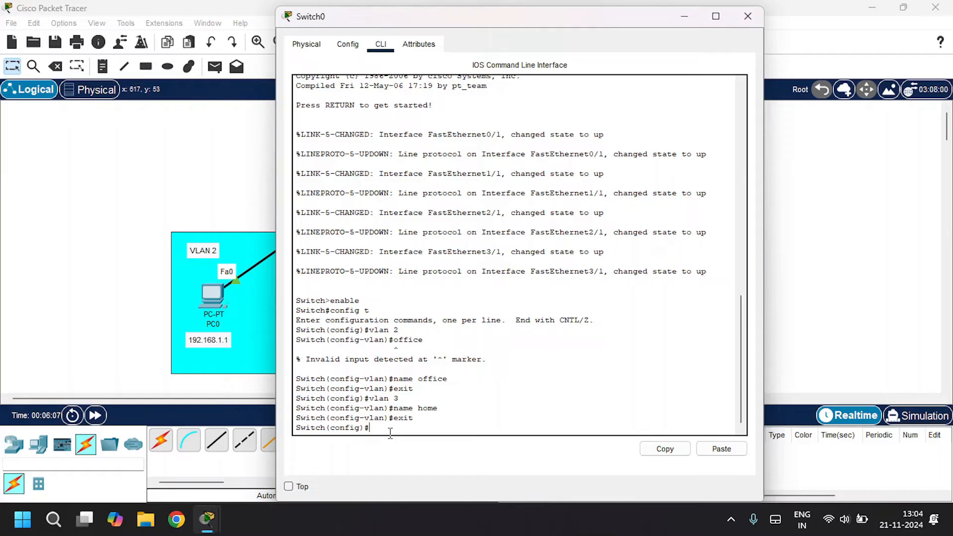
text(interface fast)
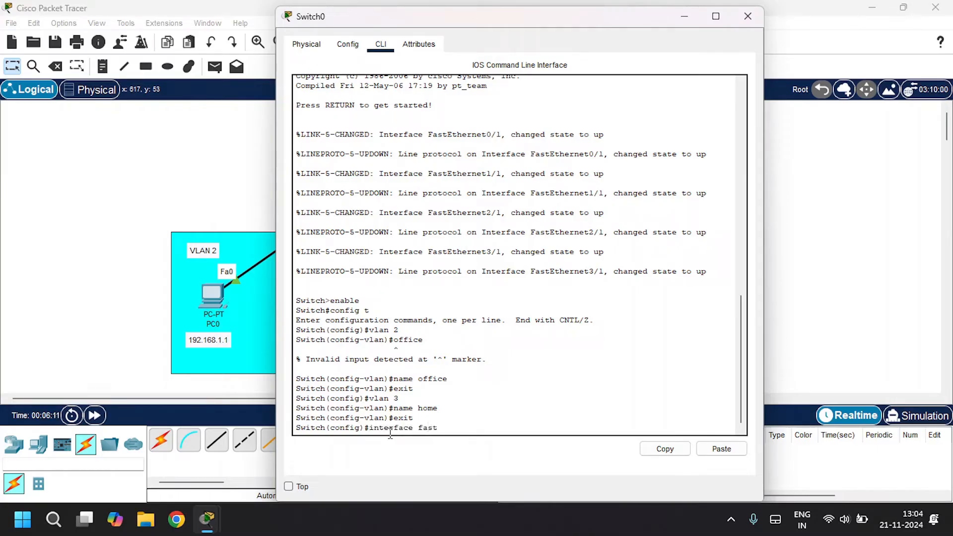
text(Ethernet)
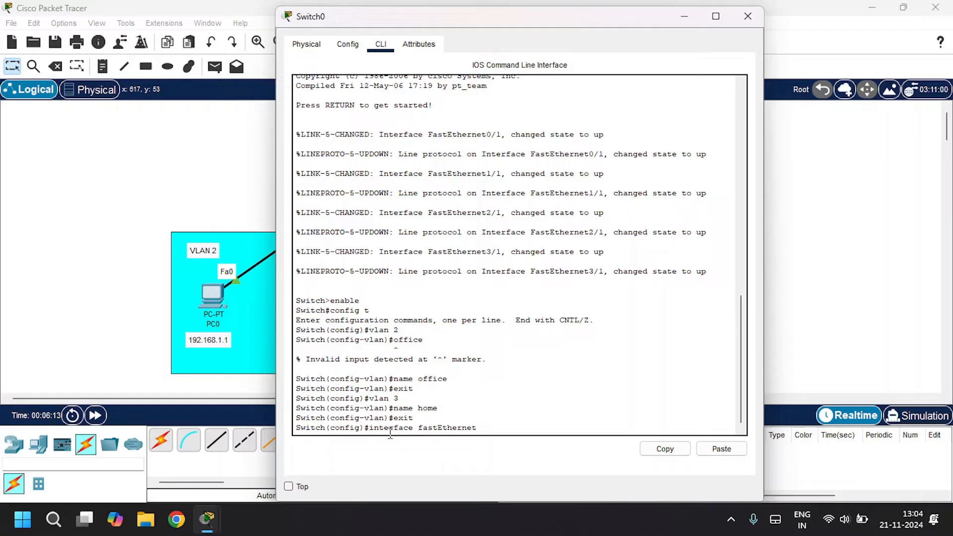
text( 0/)
text(1)
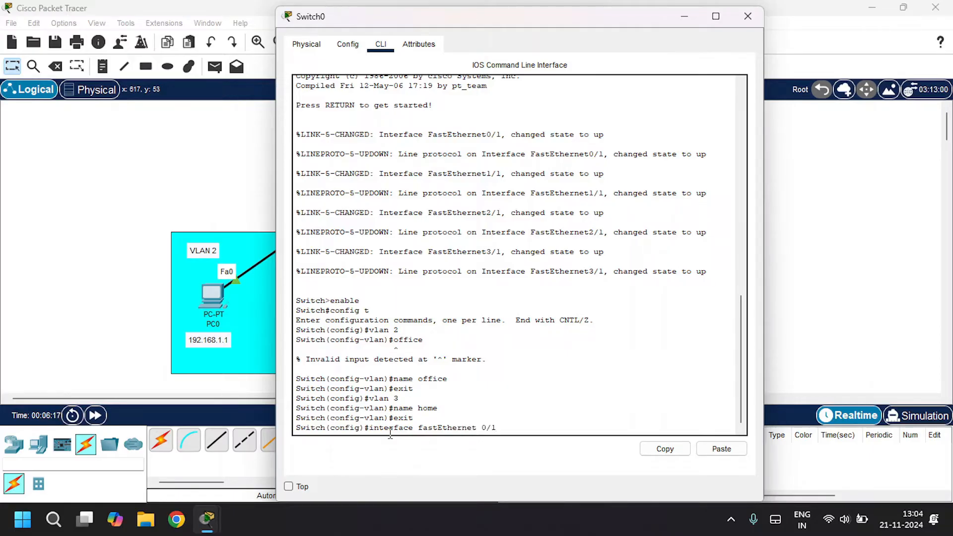
key(Return)
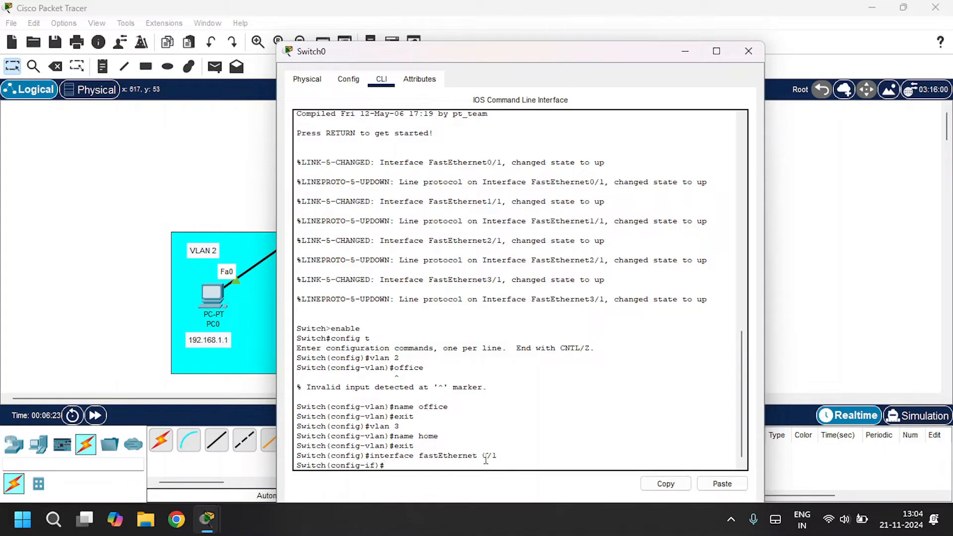
text(switchport acess)
key(BackSpace)
key(BackSpace)
key(BackSpace)
text(cess)
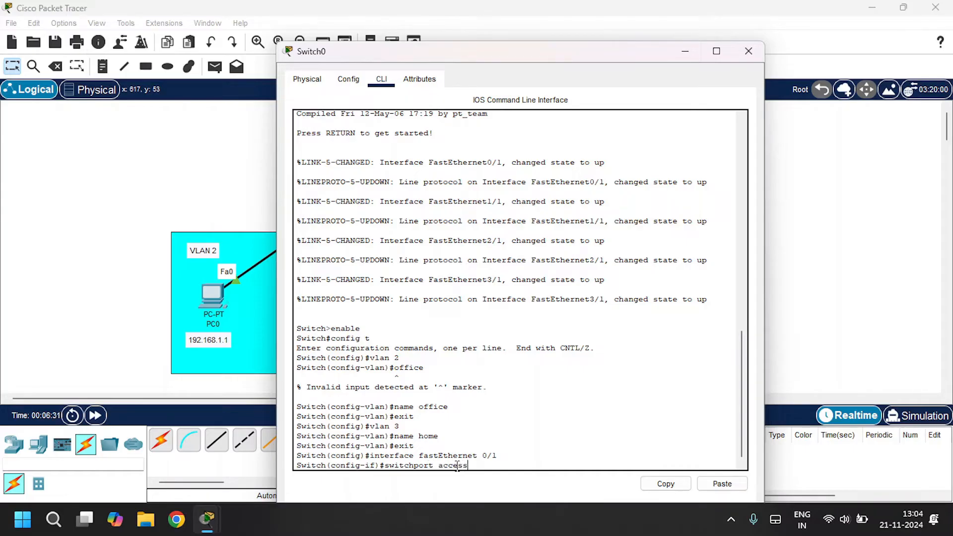
text( vlan 2)
key(Return)
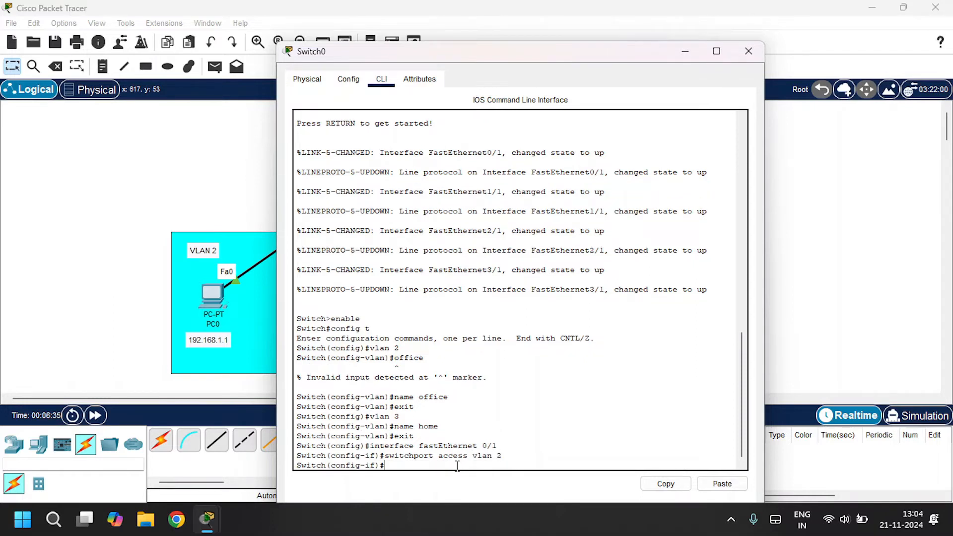
text(exit)
key(Return)
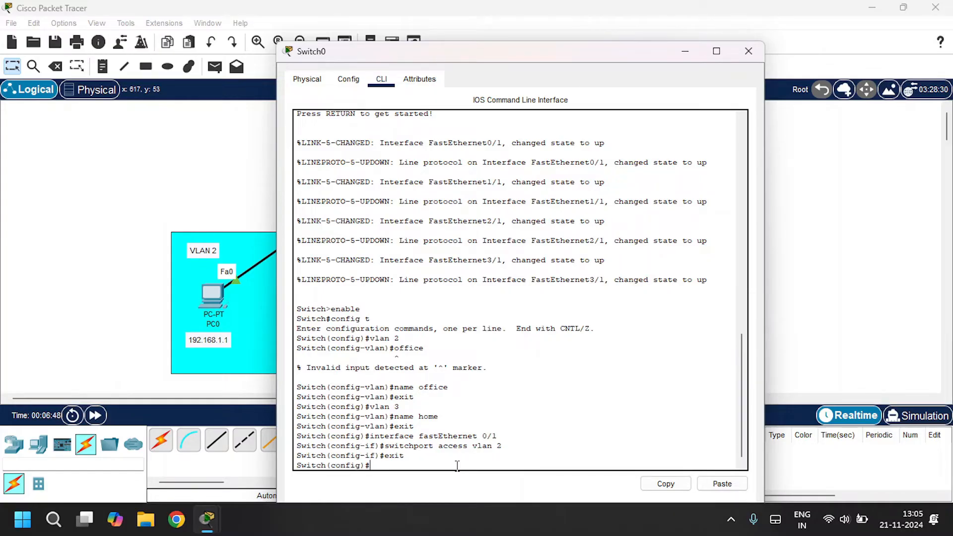
Assign interface fastEthernet 1/1 to access VLAN 2 and exit the interface configuration
text(interface fastEthernet)
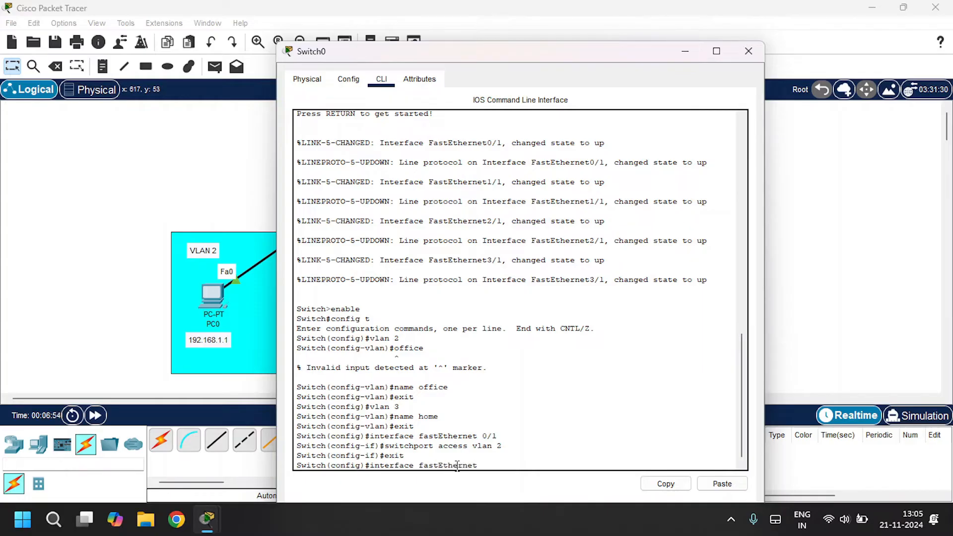
text( 1/1)
key(Return)
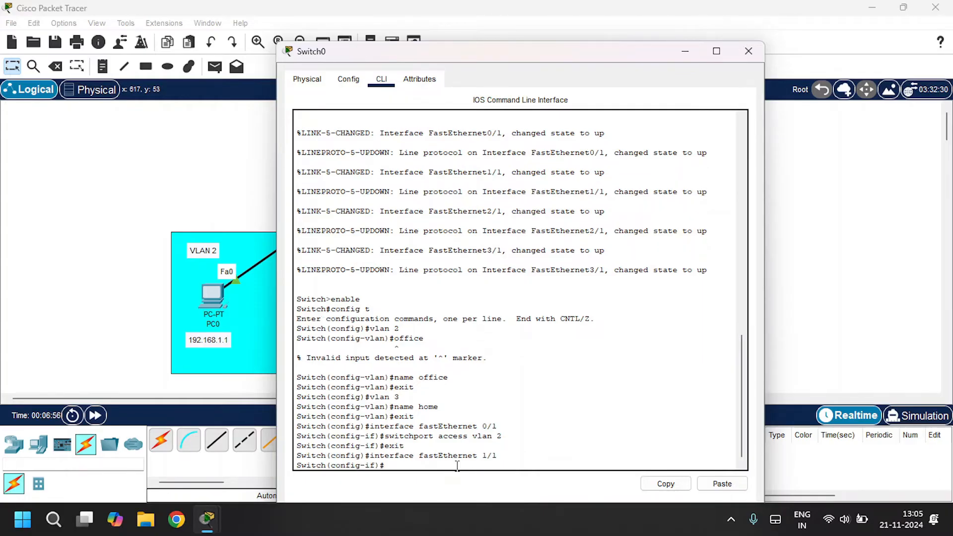
text(switchport access vlan 2)
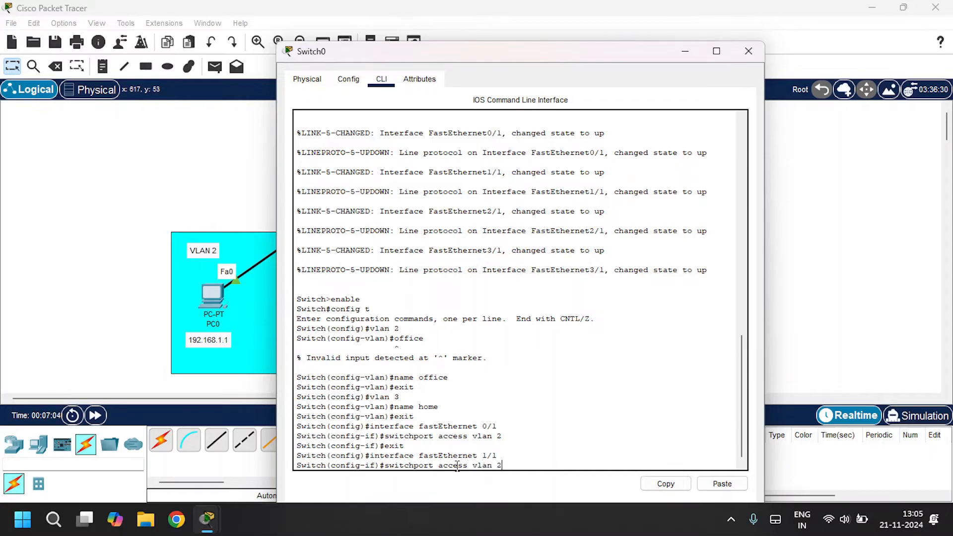
key(Return)
text(exit)
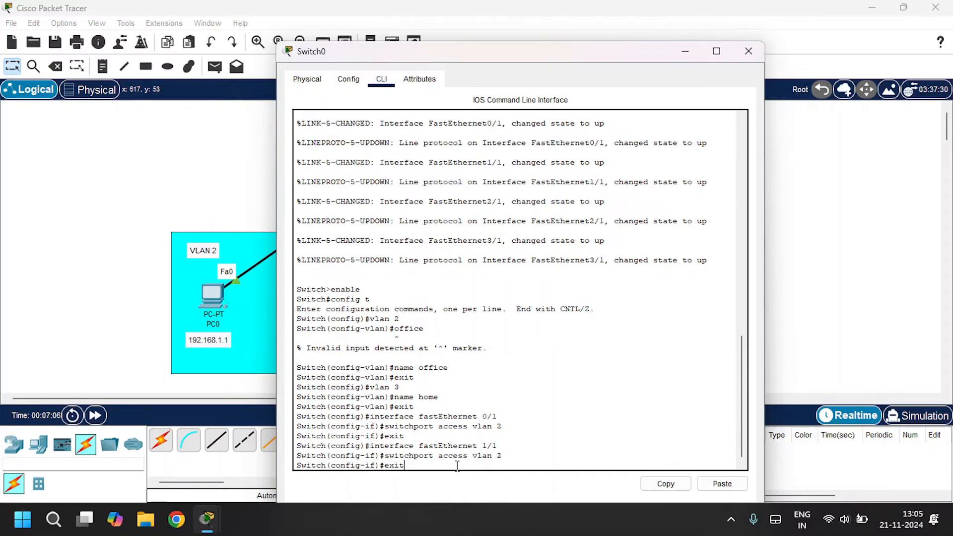
key(Return)
Enter interface configuration mode for fastEthernet 2/1
drag(377, 52, 195, 44)
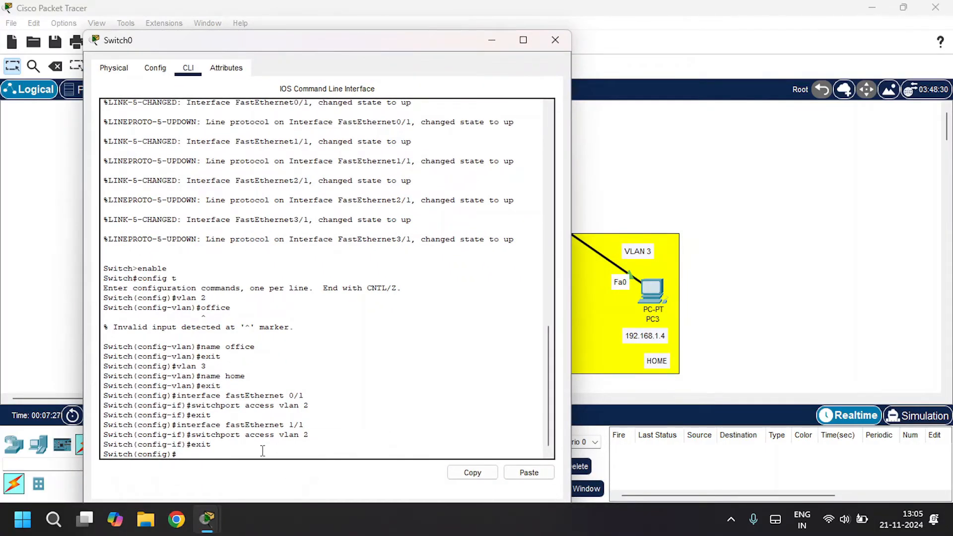
text(interface fastEtherent 2/1)
key(Return)
key(Up)
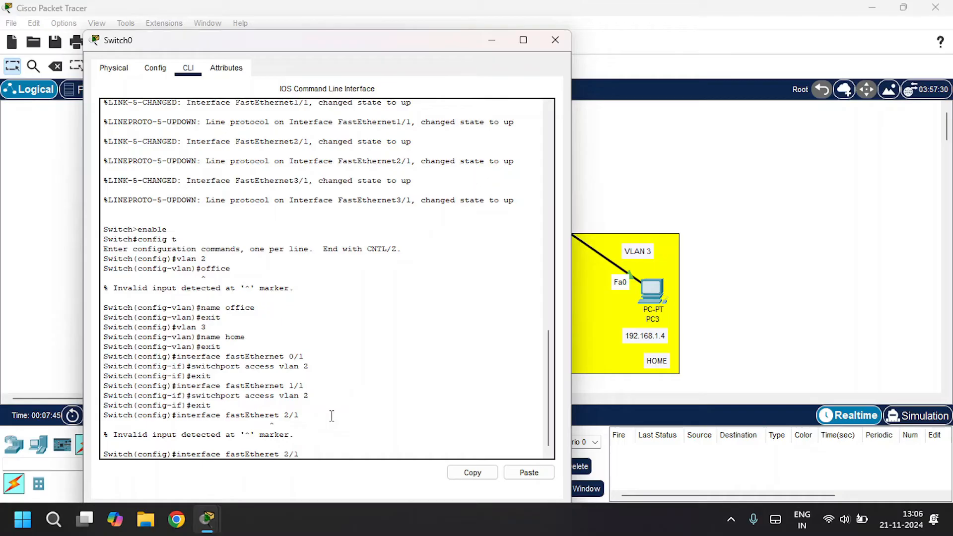
key(Left)
key(Left)
key(Left)
key(Left)
key(Left)
text(n)
key(Return)
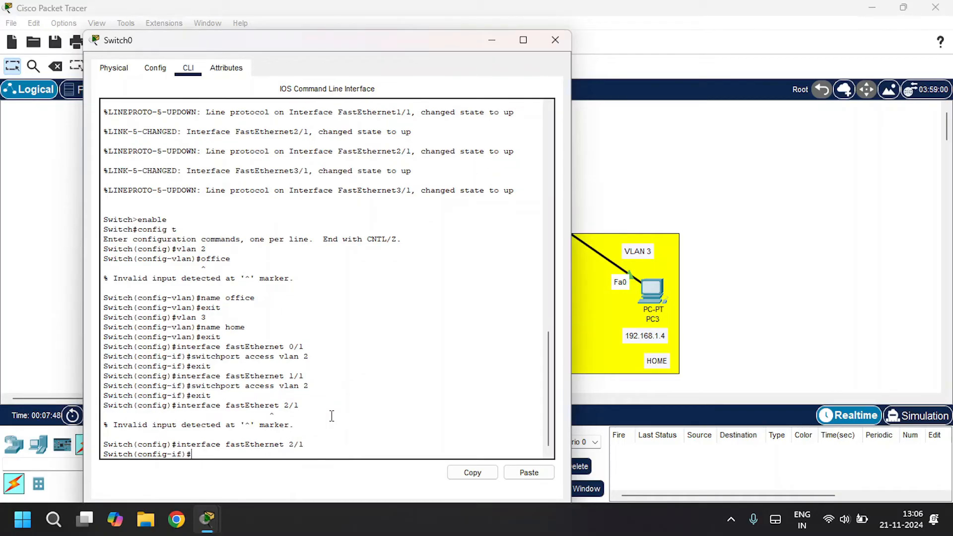
Assign interface fastEthernet 2/1 to access VLAN 3, correcting the misspelled switchport command, and exit the interface configuration
text(swithcport access vlan 3)
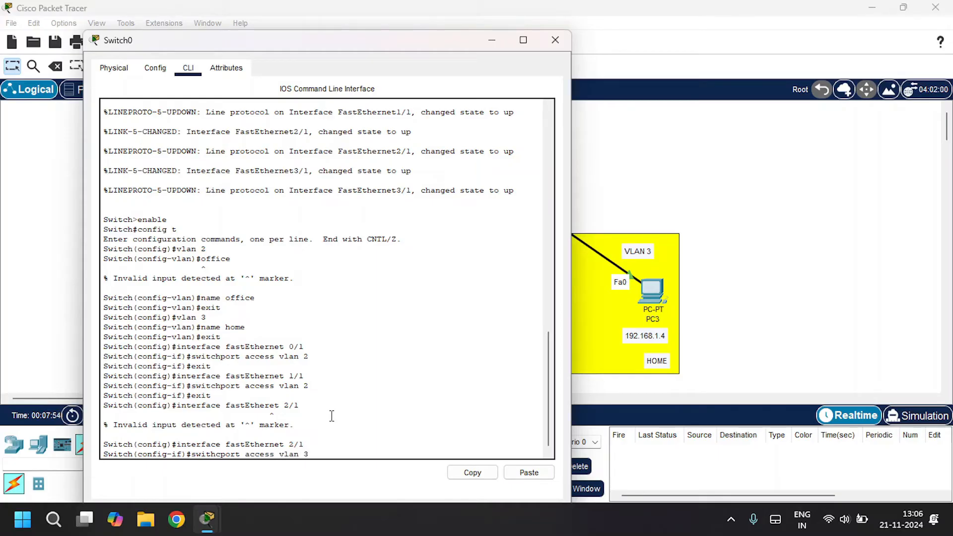
key(Return)
key(Up)
key(Left)
key(Left)
key(Left)
key(Left)
key(Left)
key(Left)
key(Left)
key(Left)
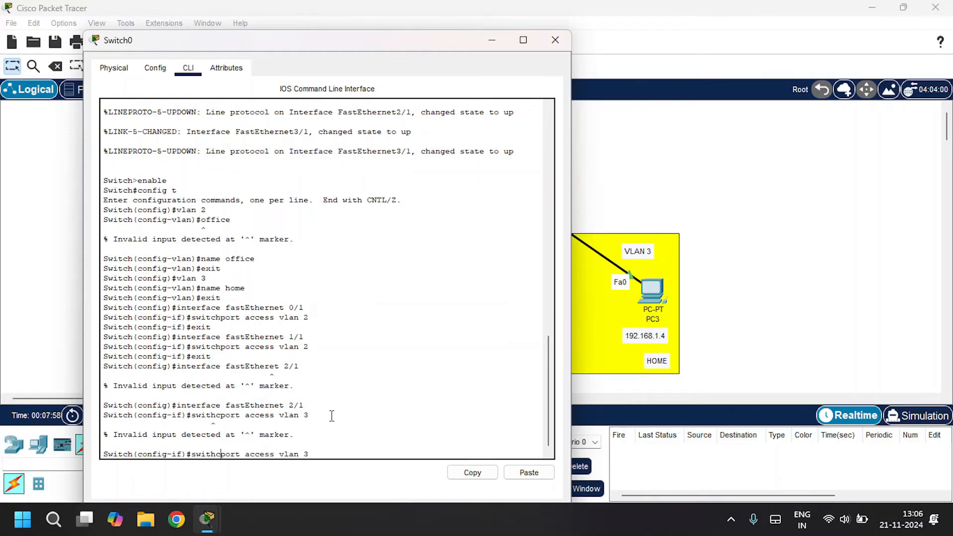
key(BackSpace)
key(Left)
key(Left)
text(c)
key(Return)
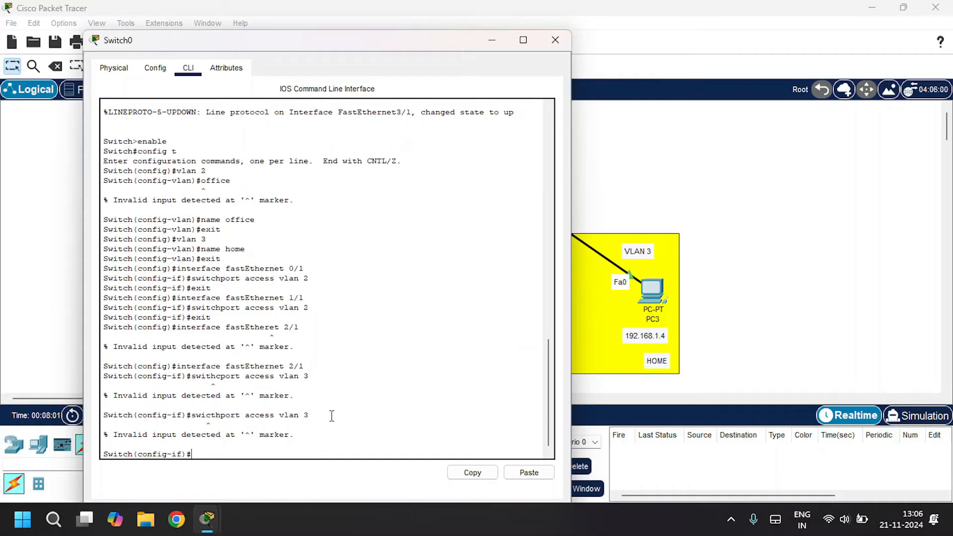
key(Up)
key(BackSpace)
key(Right)
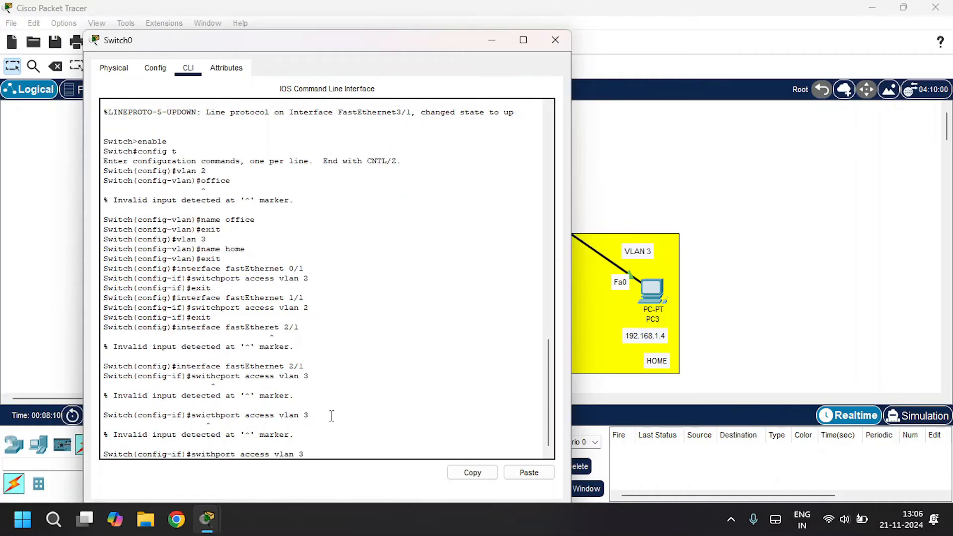
text(c)
key(Return)
text(exit)
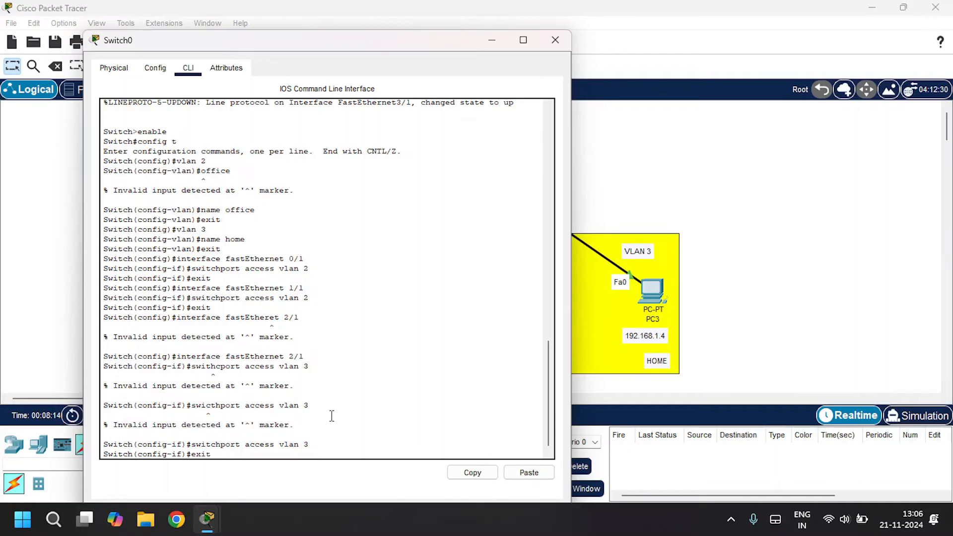
key(Return)
Assign interface fastEthernet 3/1 to access VLAN 3, exit the interface configuration and close the Switch0 window
text(inte)
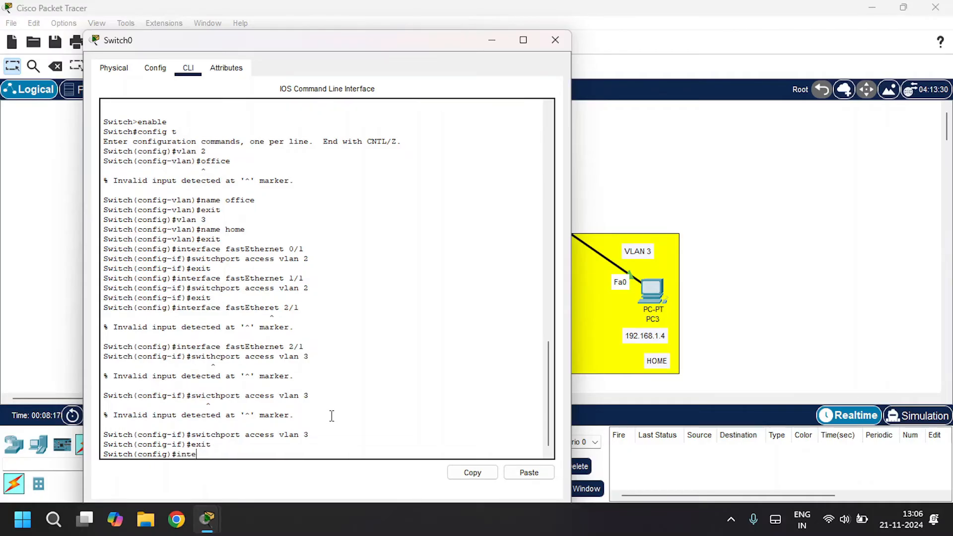
text(rface fastEthernet 3/1)
key(Return)
text(swithcport )
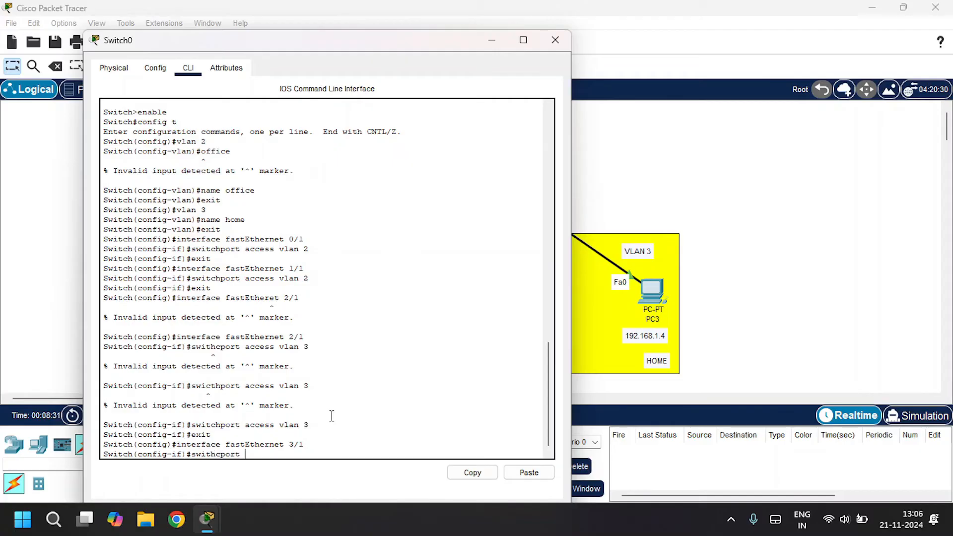
text(a)
key(Left)
key(Left)
key(BackSpace)
key(BackSpace)
text(ch)
key(Right)
key(Right)
key(Right)
key(Right)
key(Right)
key(Right)
text(ccess vlan 3)
key(Return)
text(e)
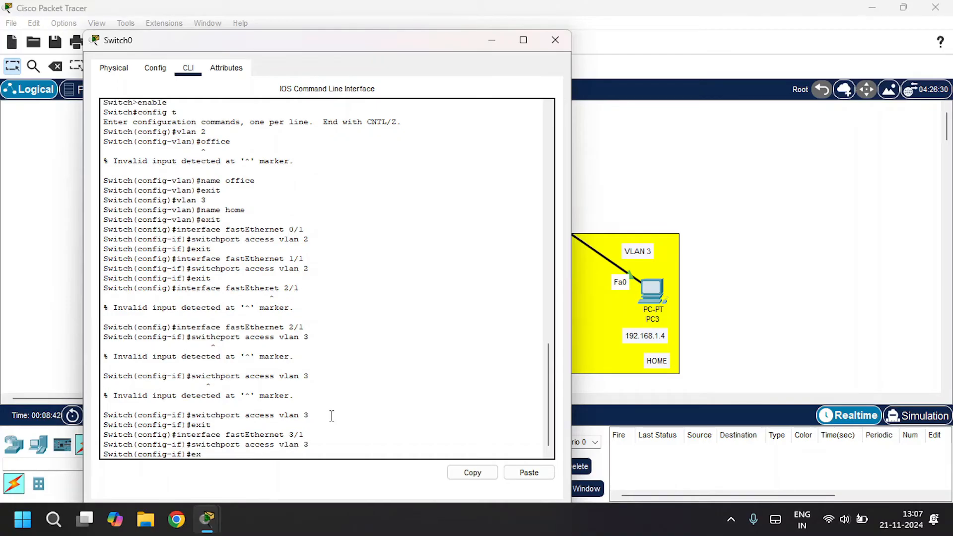
text(xit)
key(Return)
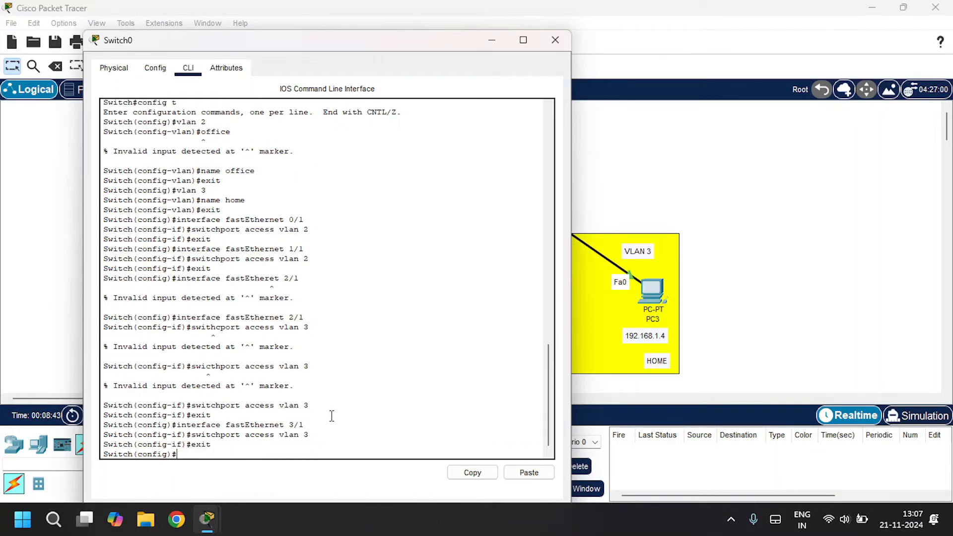
click(555, 40)
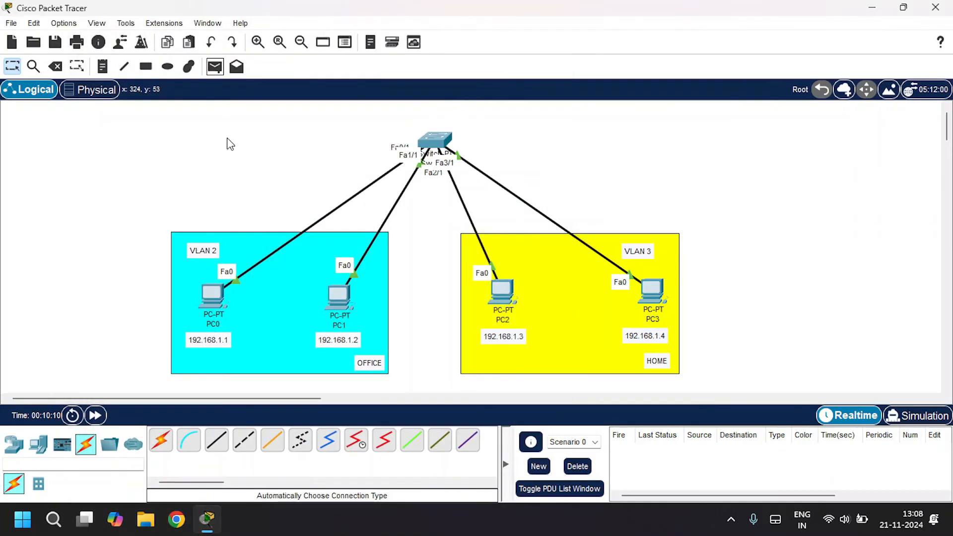
Test connectivity within each VLAN by sending a simple PDU from PC0 to PC1 and another from PC2 to PC3
click(215, 66)
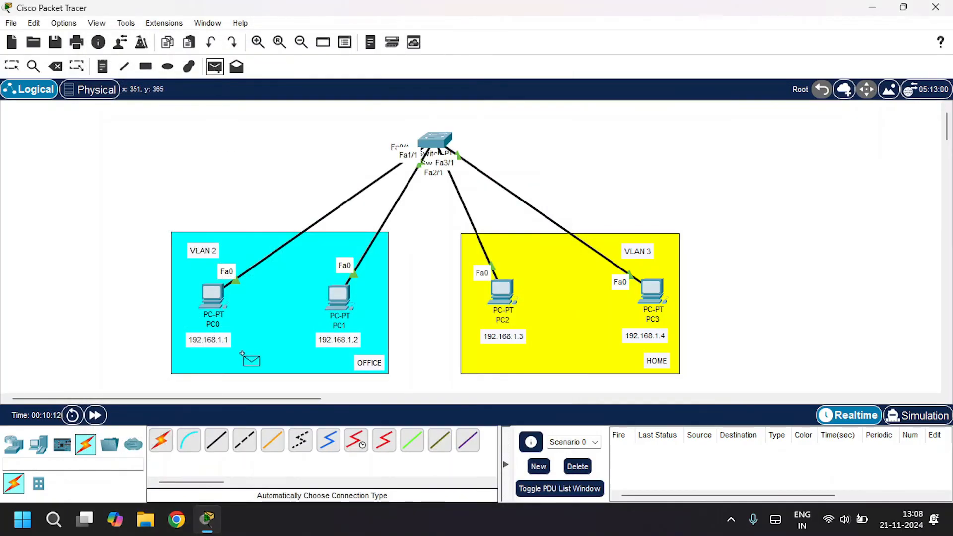
click(213, 296)
click(346, 305)
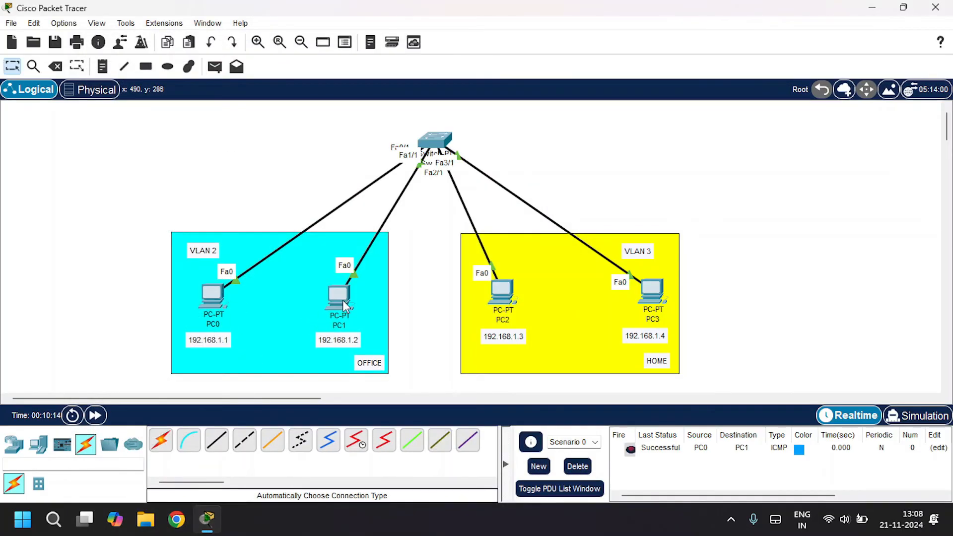
click(215, 67)
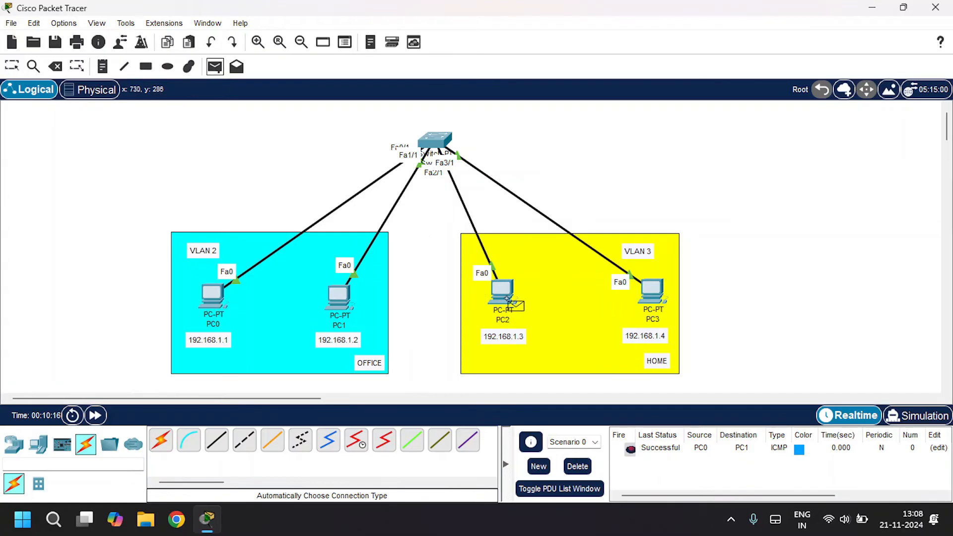
click(507, 299)
click(651, 292)
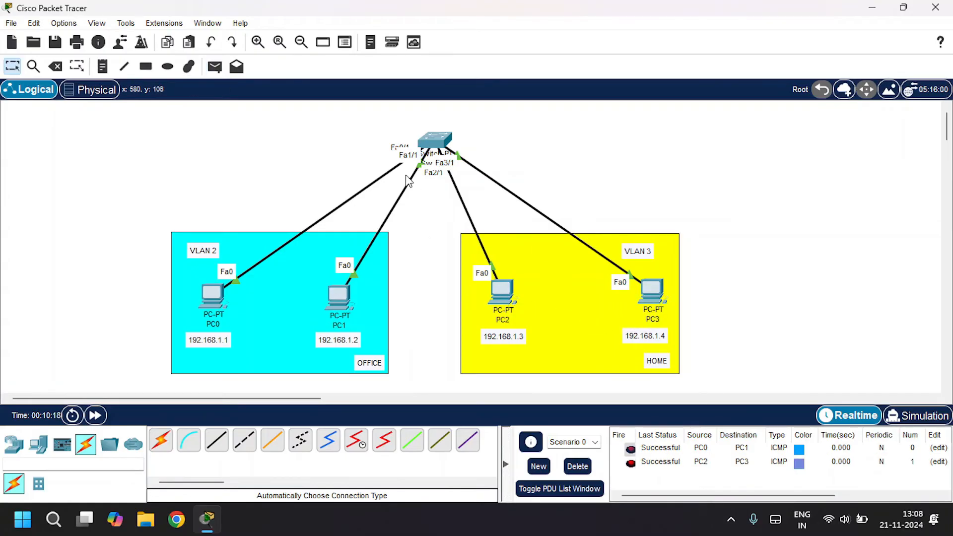
Test connectivity between the VLANs with simple PDUs from PC1 to PC2 and from PC0 to PC3, and delete the test scenario
click(215, 66)
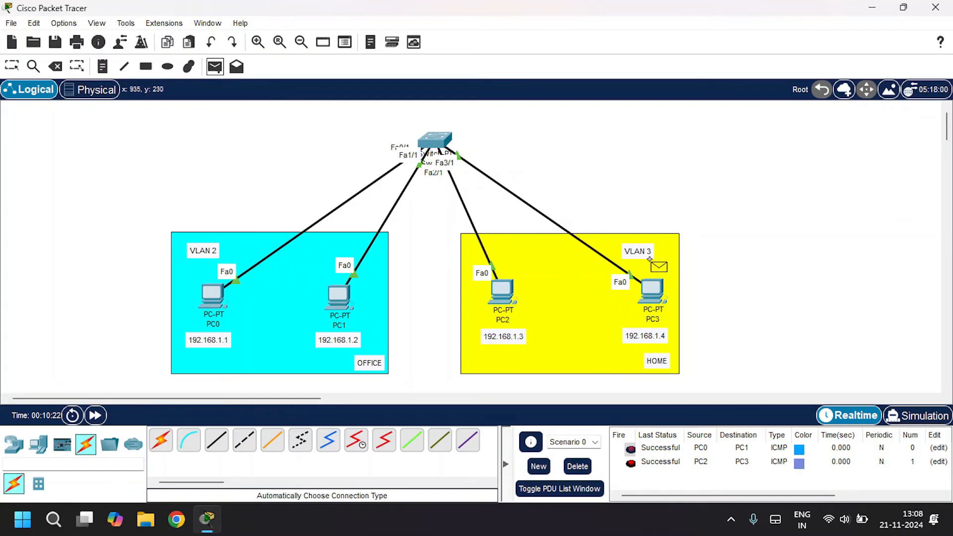
click(339, 297)
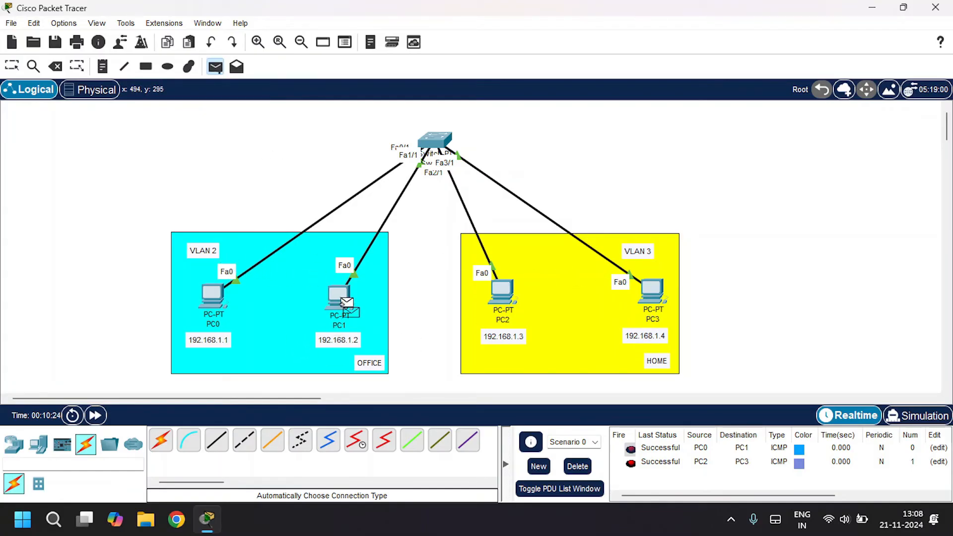
click(502, 295)
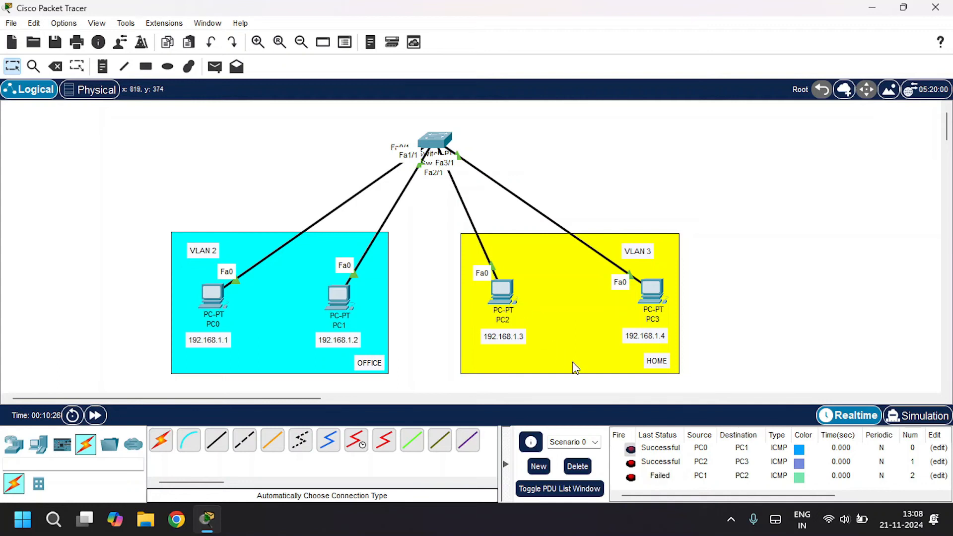
click(215, 67)
click(212, 296)
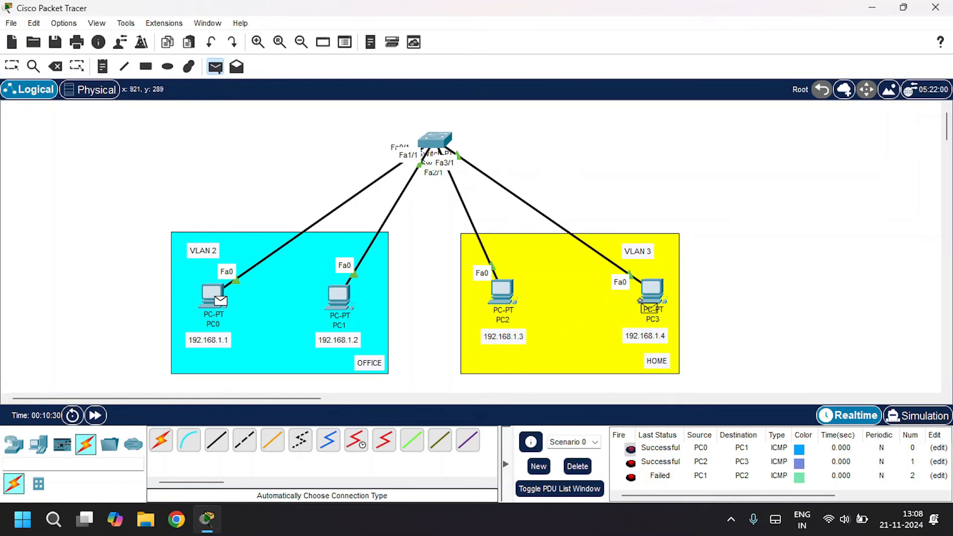
click(640, 300)
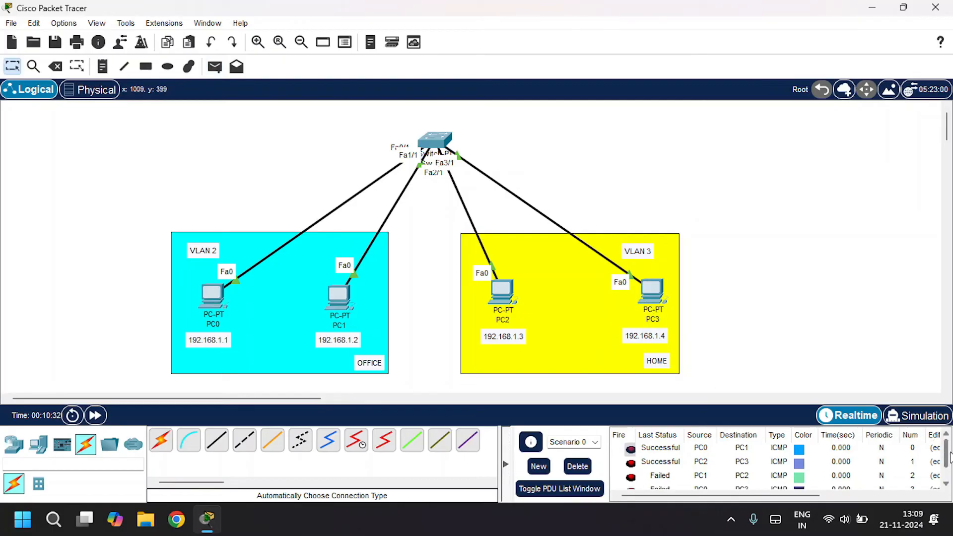
drag(949, 456, 948, 469)
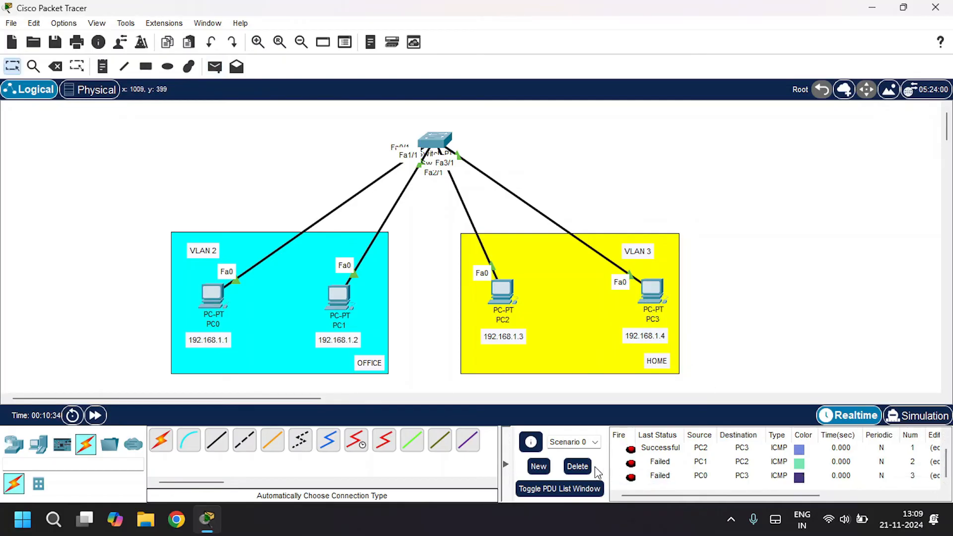
click(578, 466)
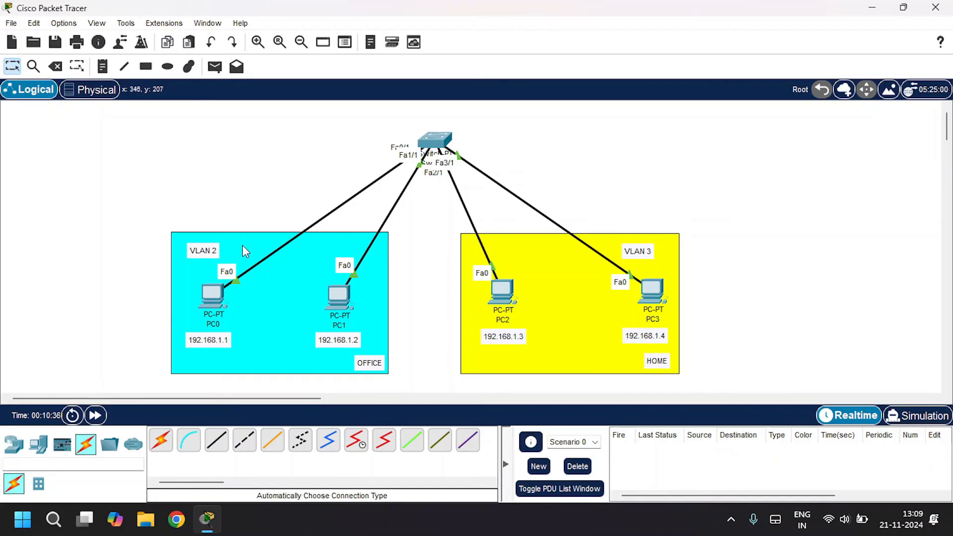
Open PC0's command prompt and ping PC1 at 192.168.1.2
click(220, 301)
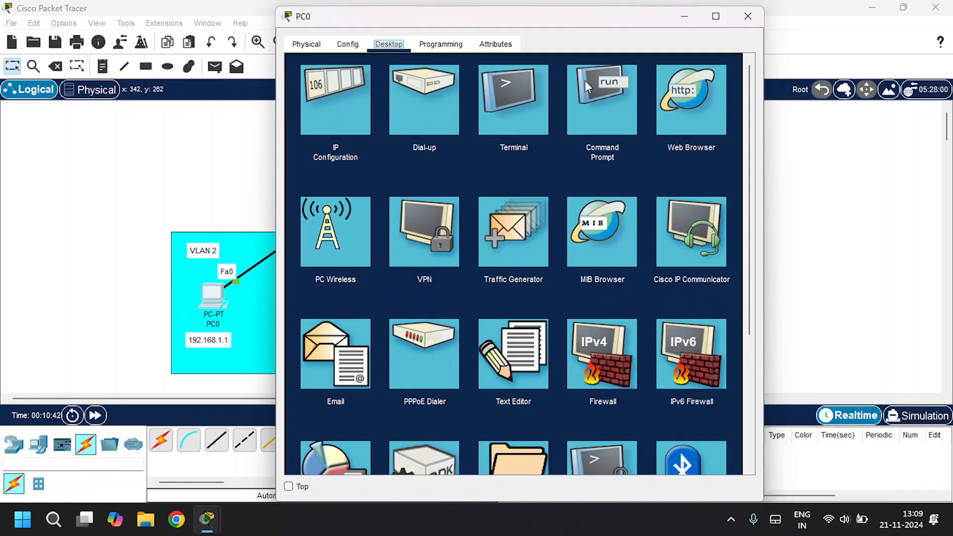
click(610, 89)
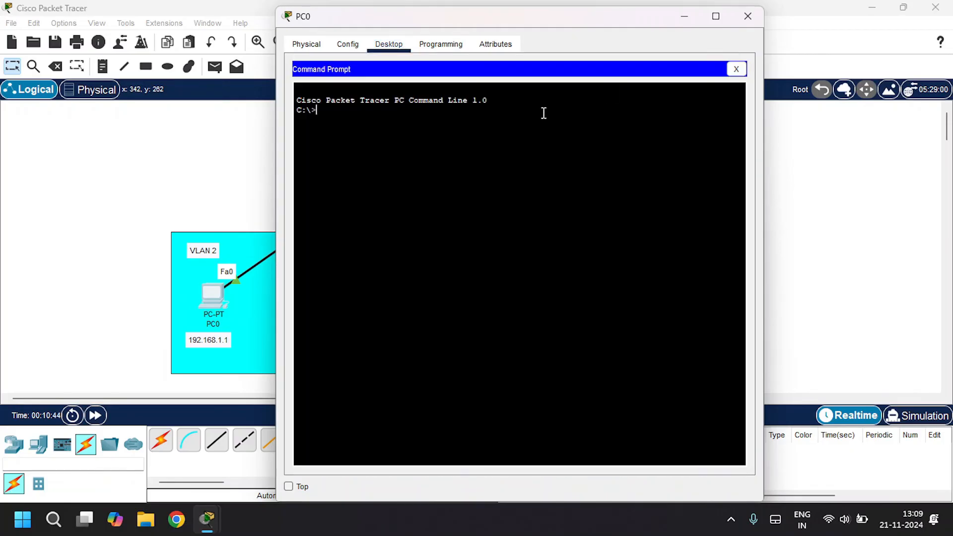
text(ping 192.168)
drag(487, 22, 617, 98)
text(.1.2)
key(Return)
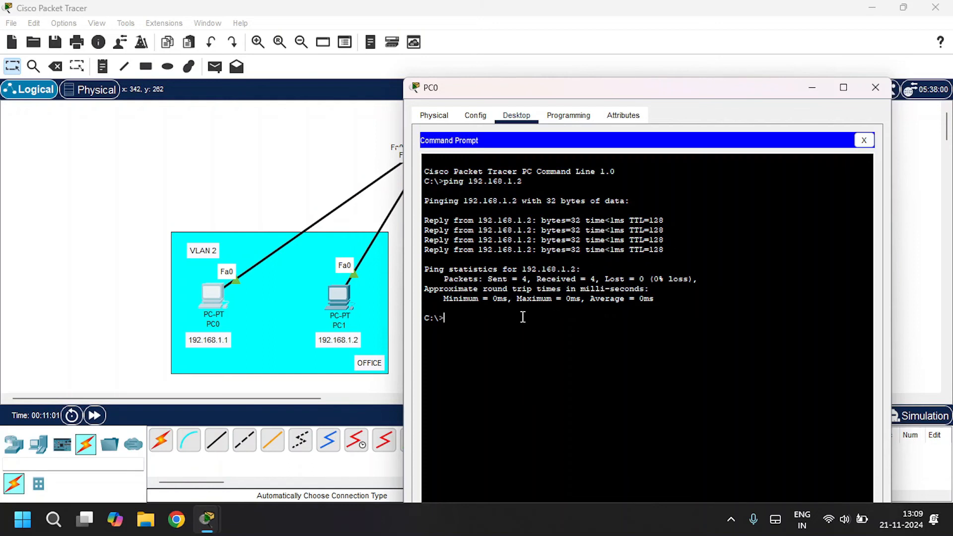
Ping the VLAN 3 PCs at 192.168.1.3 and 192.168.1.4 from PC0, and close the command prompt and PC0 window
text(ping 192.168.1.3)
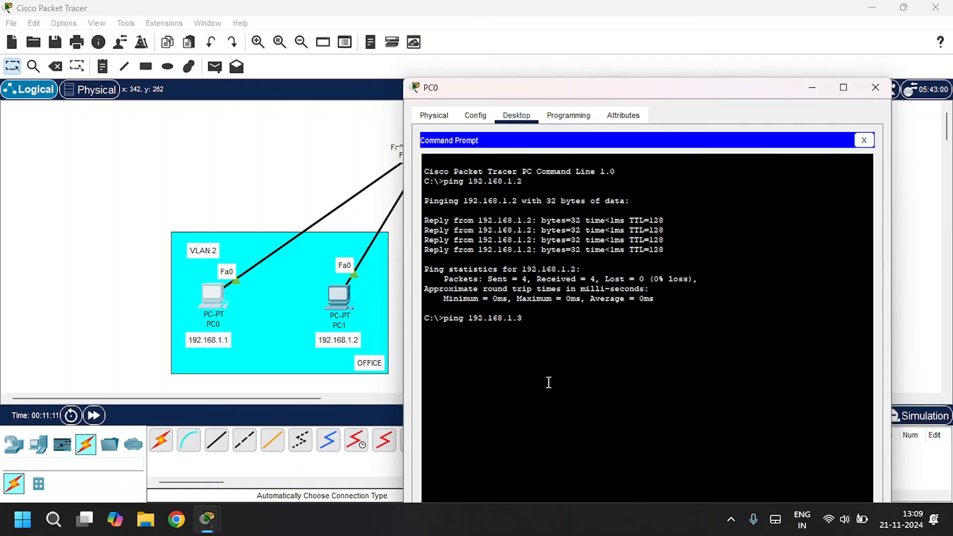
key(Return)
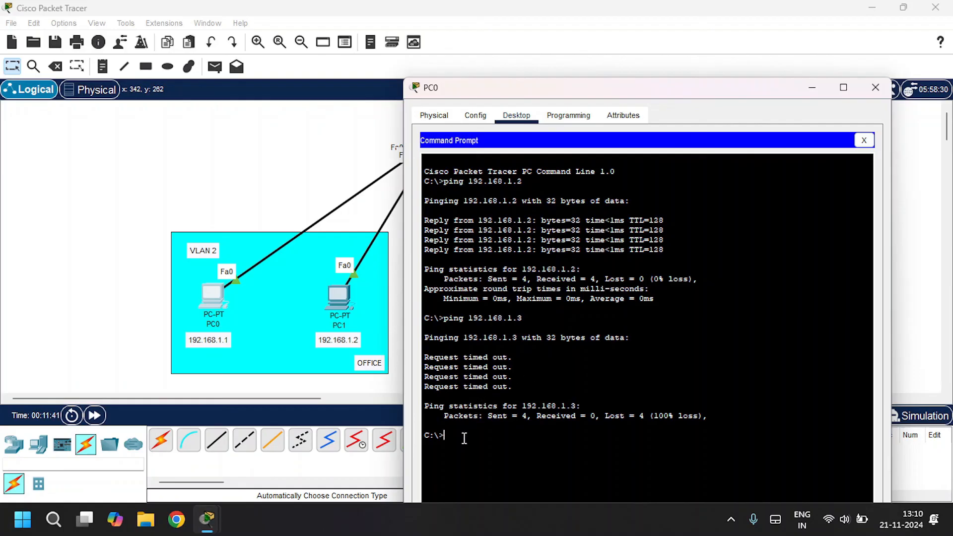
text(ping 192.168.1.4)
key(Return)
drag(543, 91, 542, 53)
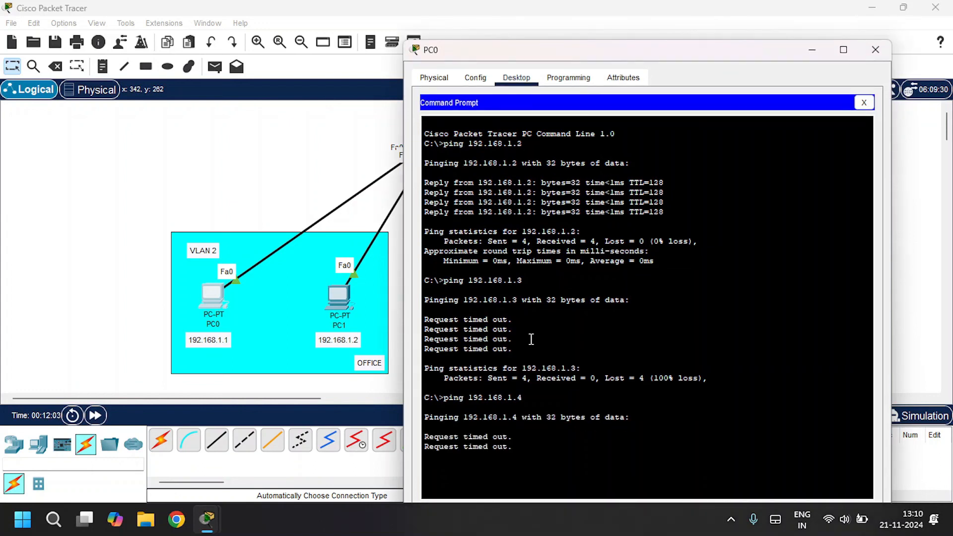
drag(566, 51, 566, 19)
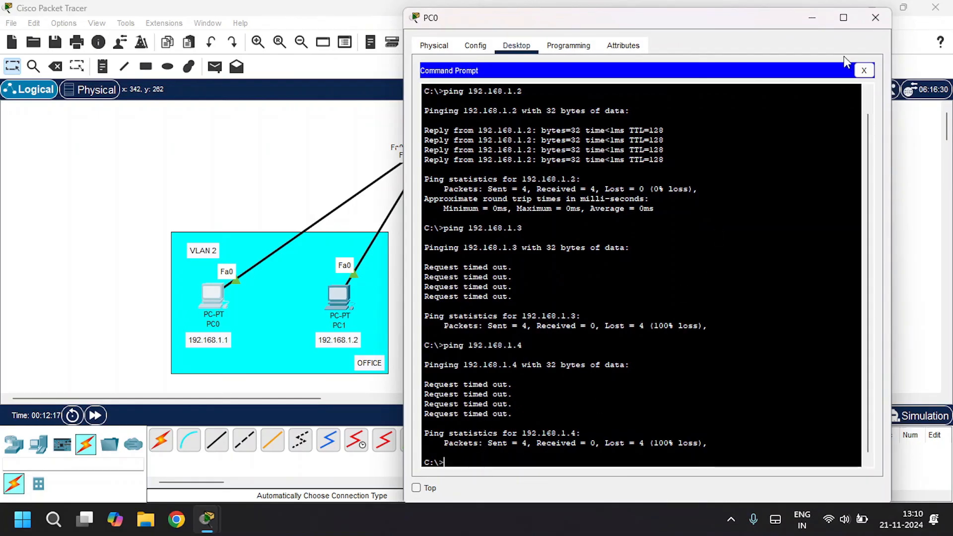
click(863, 70)
click(874, 19)
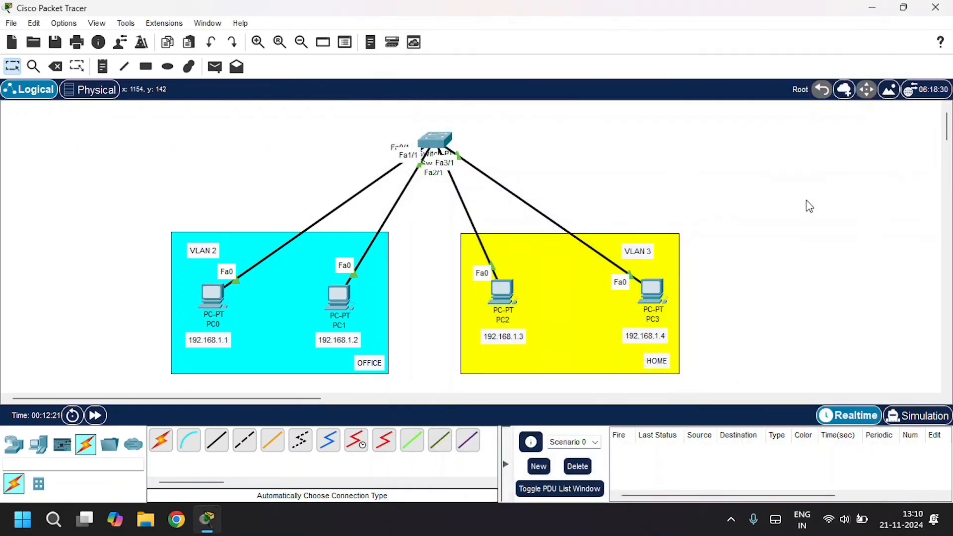